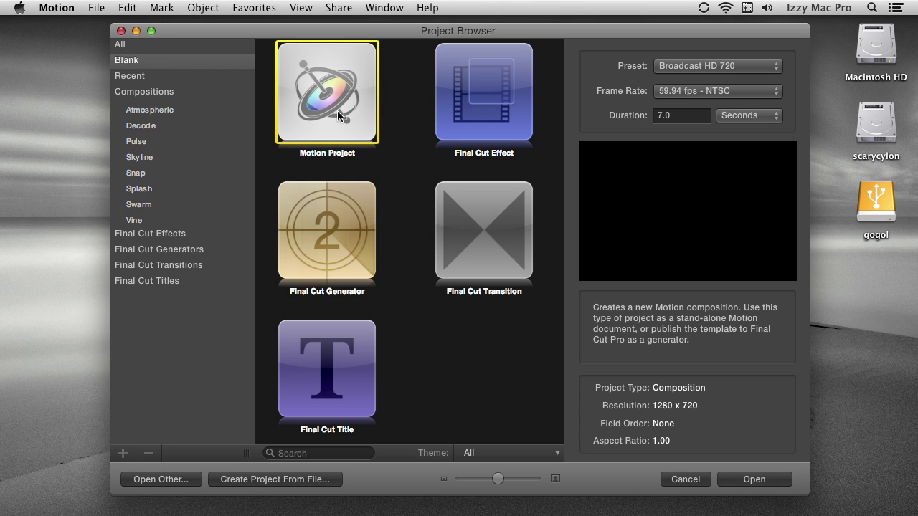
# Create a blank Motion Project with Broadcast HD 720, 29.97 fps - NTSC and a 7.0-second duration, and fit its canvas to the viewer
pyautogui.click(738, 72)
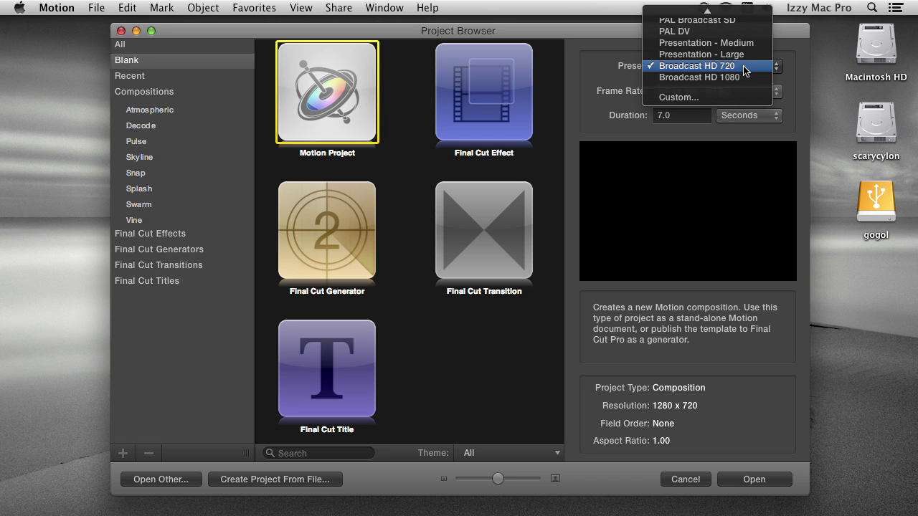
pyautogui.click(744, 70)
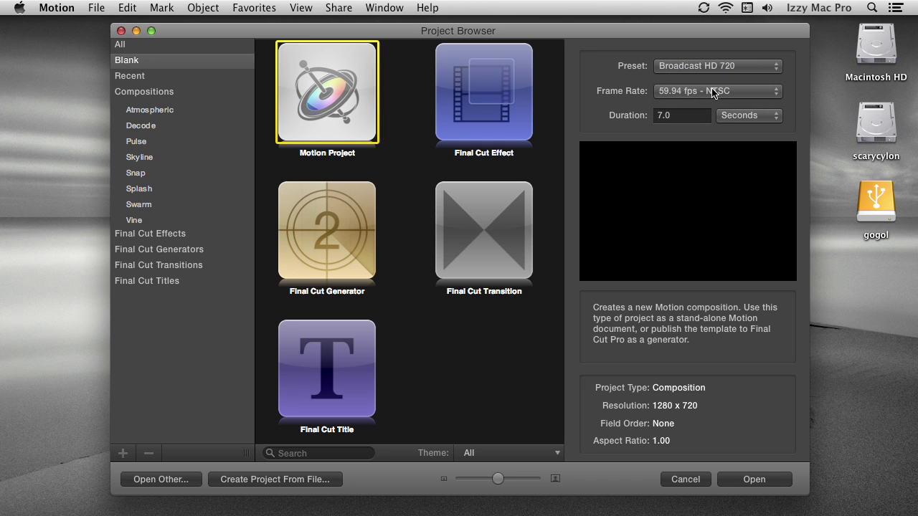
pyautogui.click(657, 92)
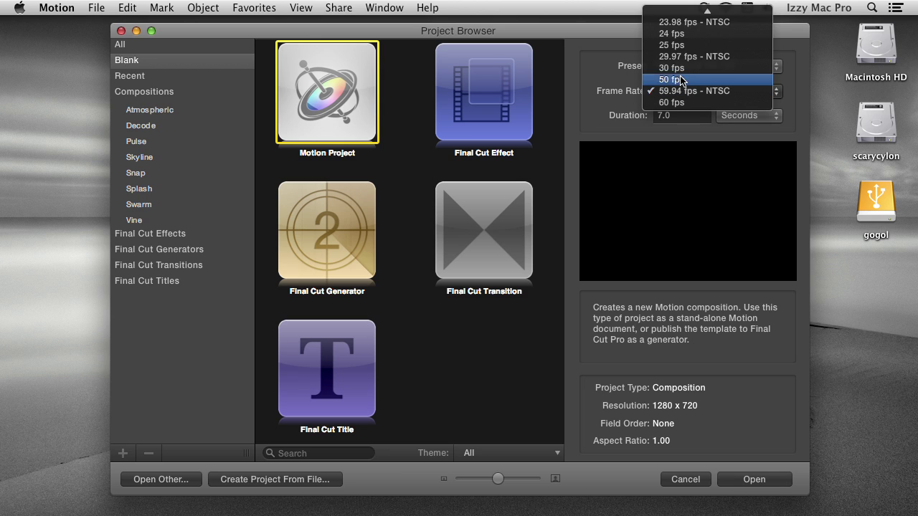
pyautogui.click(693, 57)
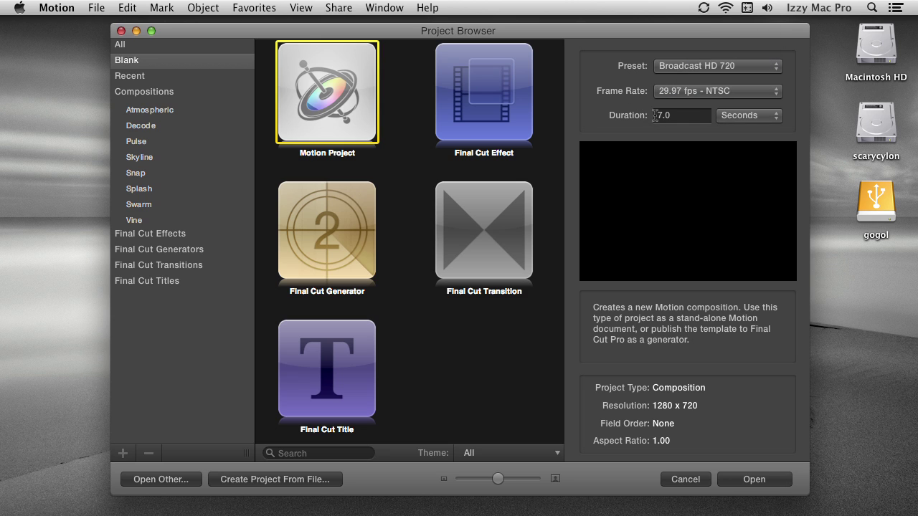
pyautogui.click(687, 116)
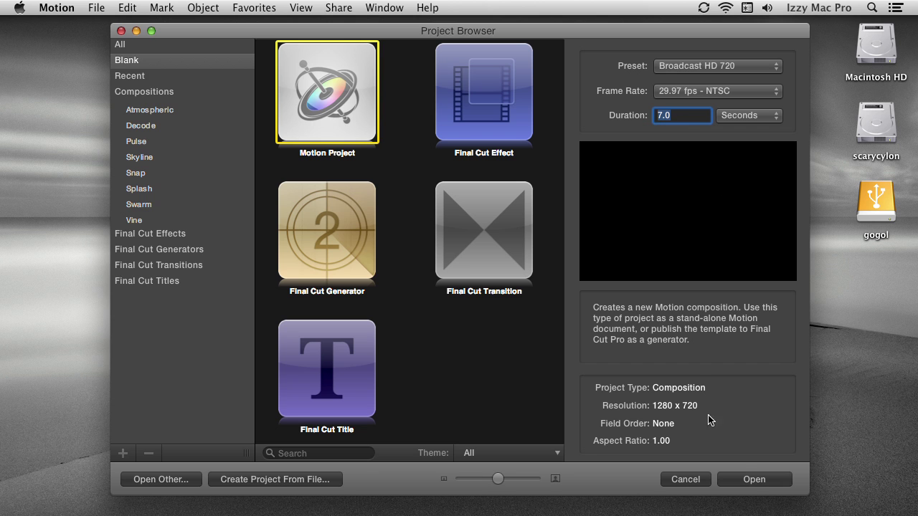
pyautogui.click(754, 484)
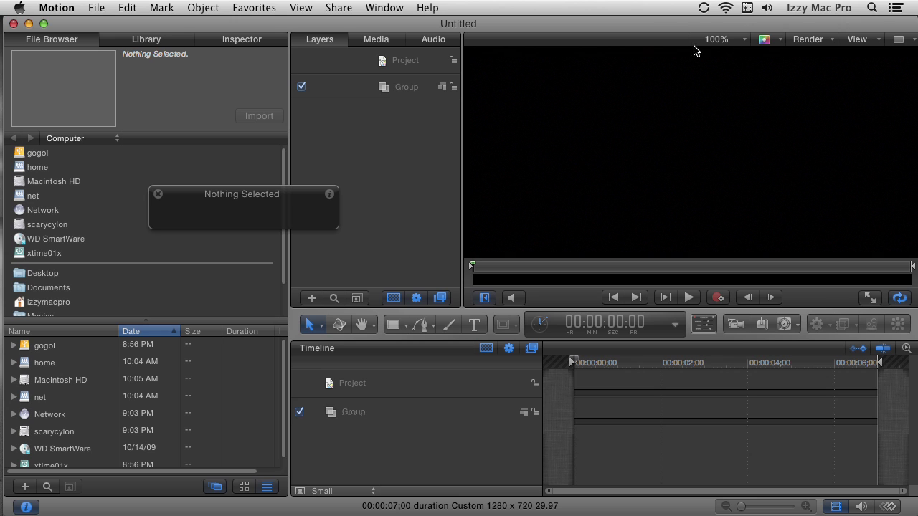
pyautogui.click(717, 40)
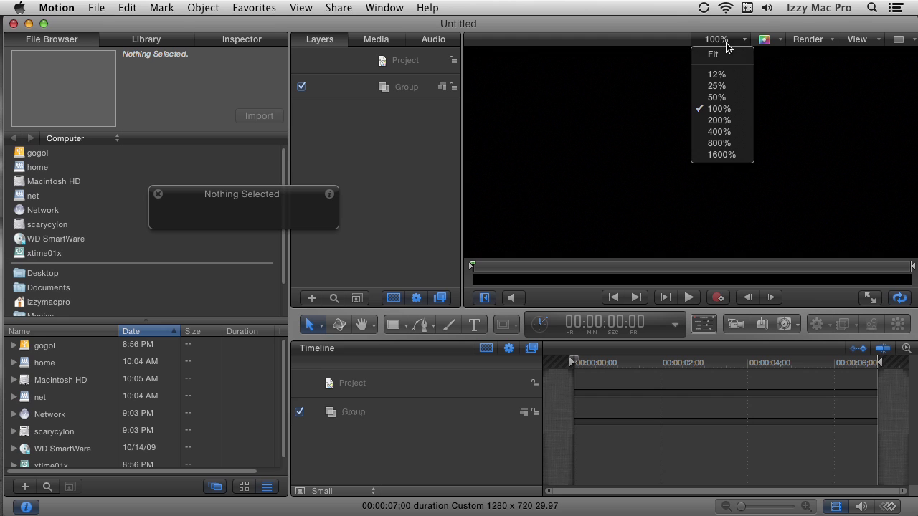
pyautogui.click(738, 55)
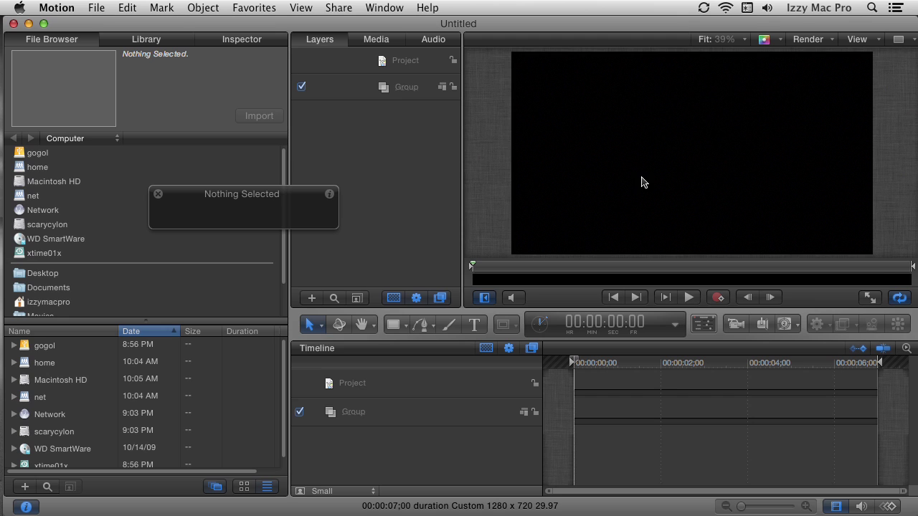
# Save the project as bar-graph.motn in the izzyvideo221 folder, replacing the existing file of that name
pyautogui.click(96, 7)
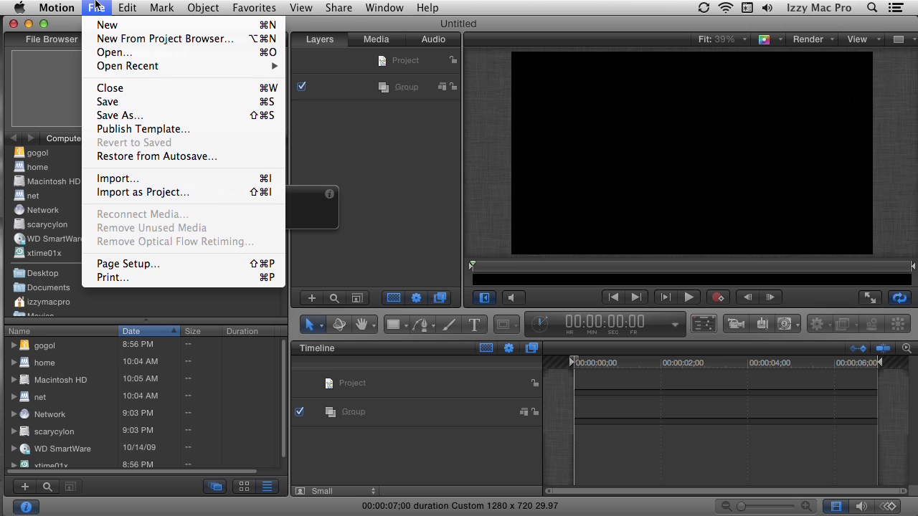
pyautogui.click(122, 115)
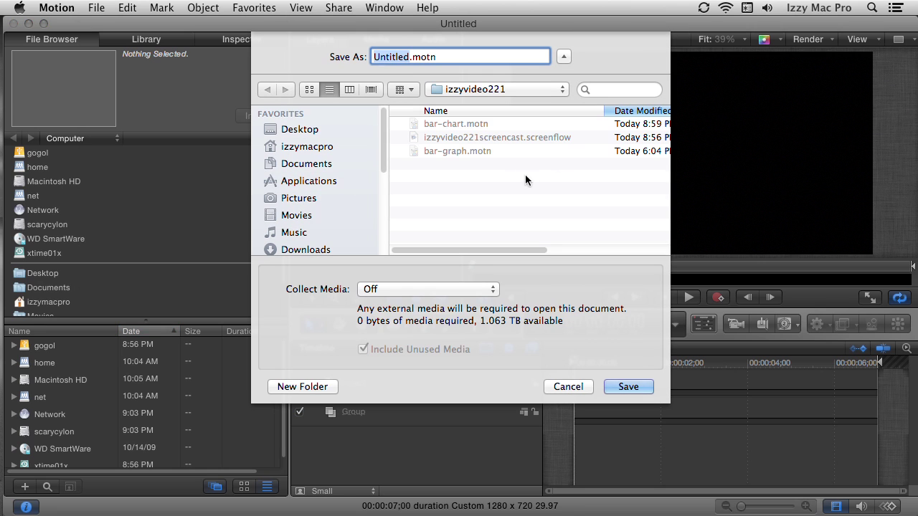
pyautogui.click(463, 150)
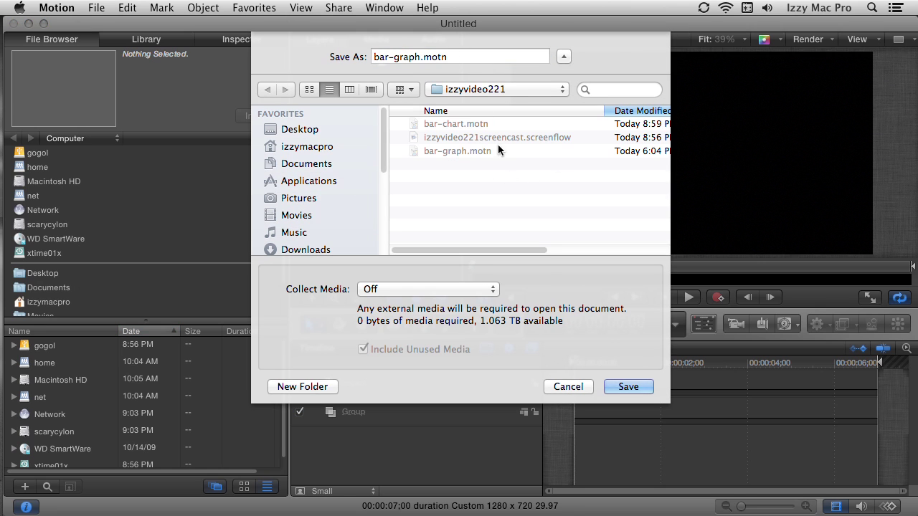
pyautogui.click(624, 387)
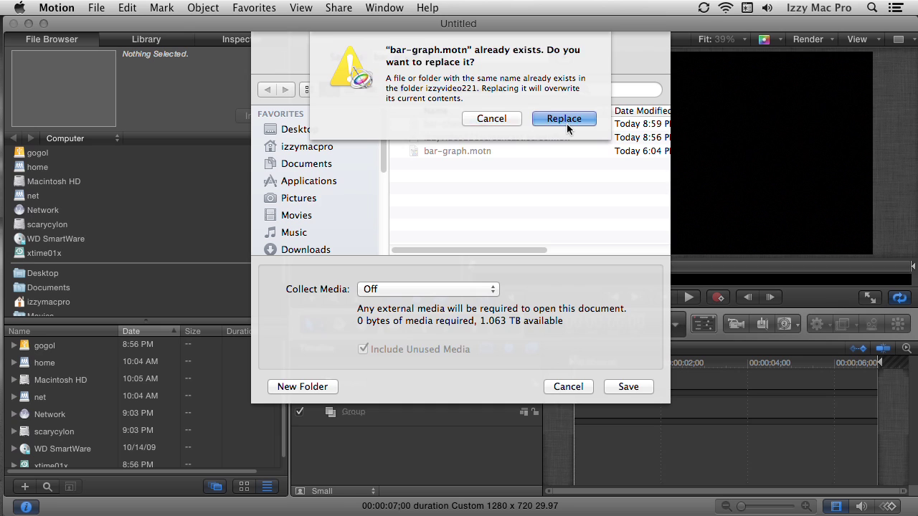
pyautogui.click(564, 119)
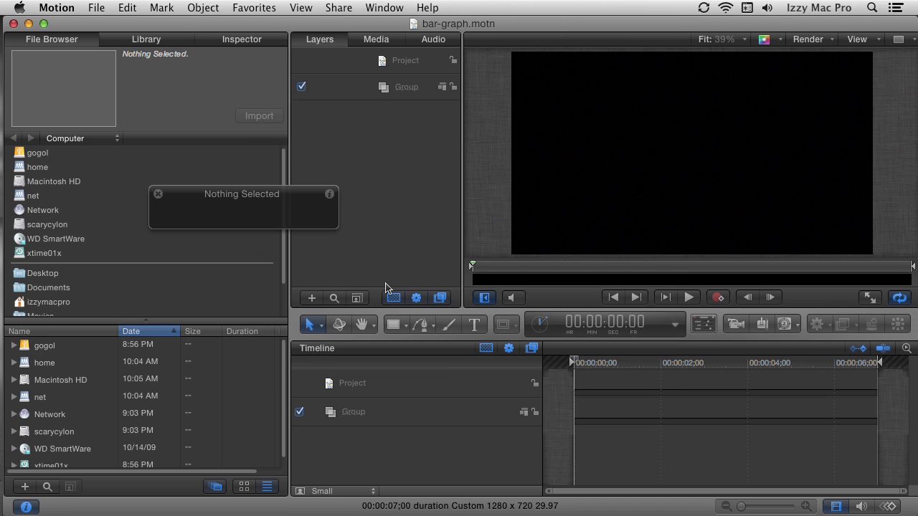
# Draw a large rectangle with a dark blue fill and no outline, covering most of the canvas as the graph's background
pyautogui.click(393, 325)
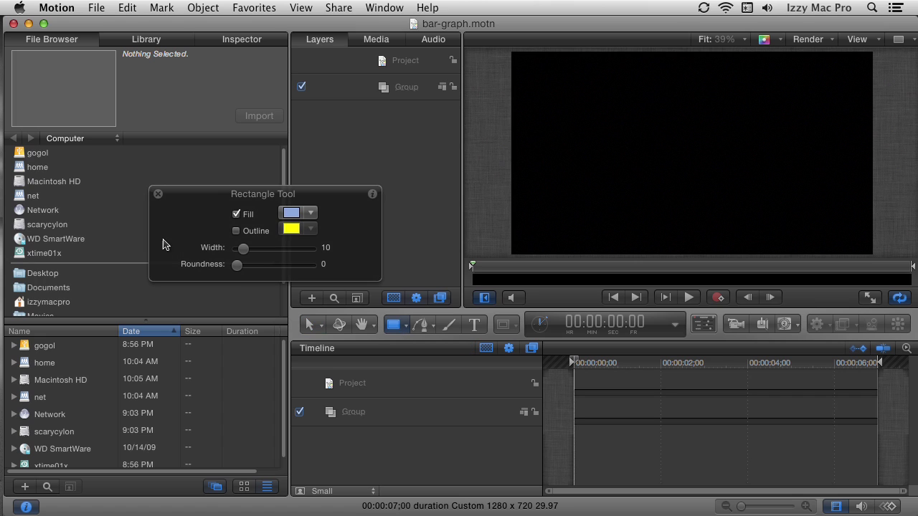
pyautogui.moveTo(315, 206); pyautogui.dragTo(337, 196)
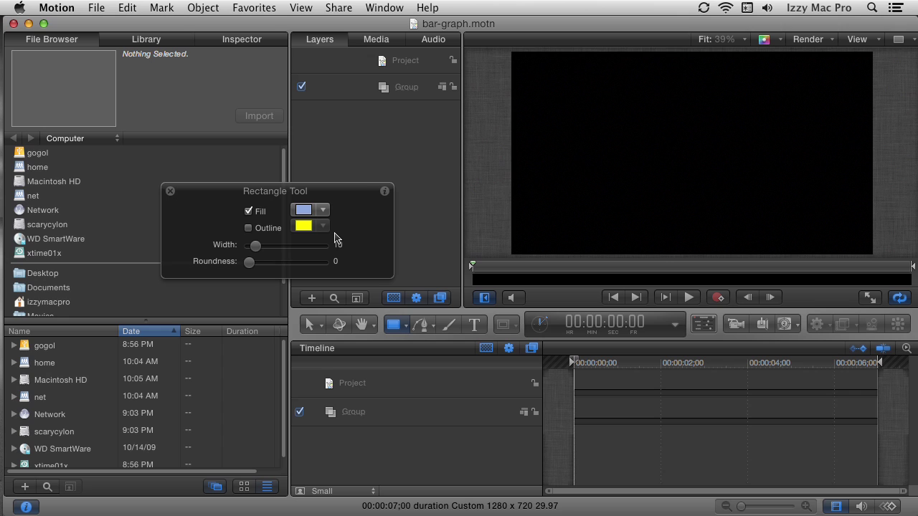
pyautogui.click(706, 326)
pyautogui.click(706, 326)
pyautogui.click(706, 326)
pyautogui.click(706, 326)
pyautogui.click(307, 210)
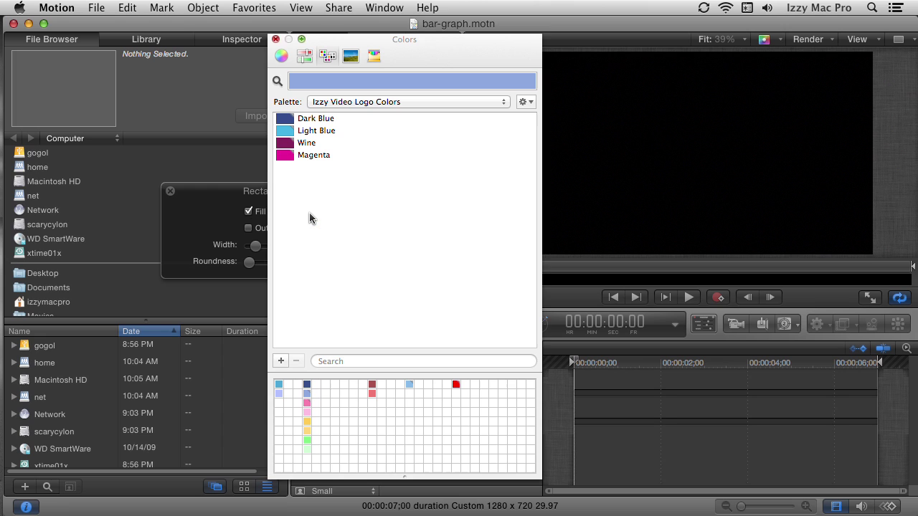
pyautogui.click(307, 385)
pyautogui.click(276, 38)
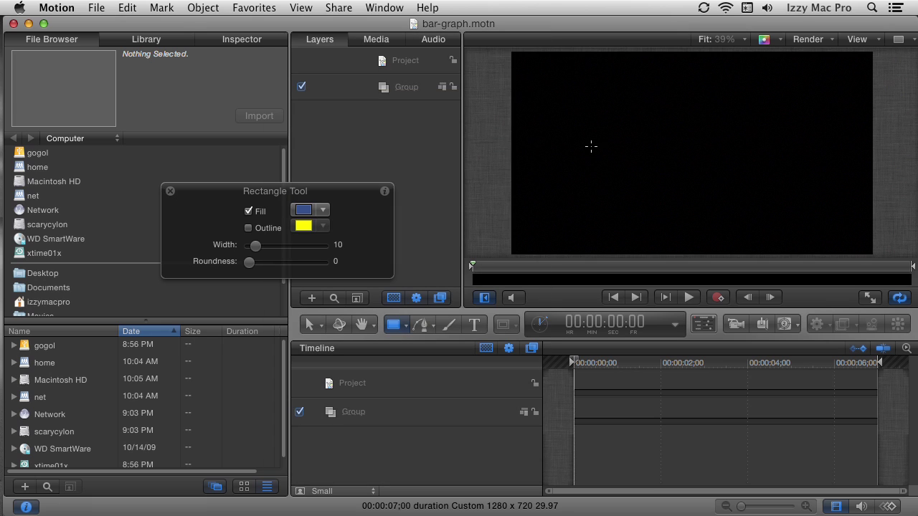
pyautogui.moveTo(564, 74)
pyautogui.mouseDown()
pyautogui.moveTo(816, 216)
pyautogui.moveTo(833, 246)
pyautogui.moveTo(819, 233)
pyautogui.moveTo(822, 241)
pyautogui.mouseUp()
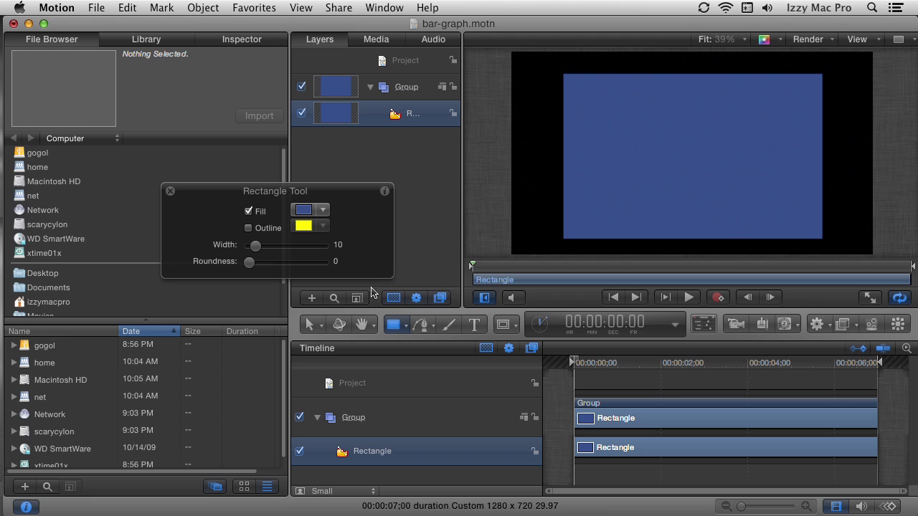
pyautogui.click(312, 327)
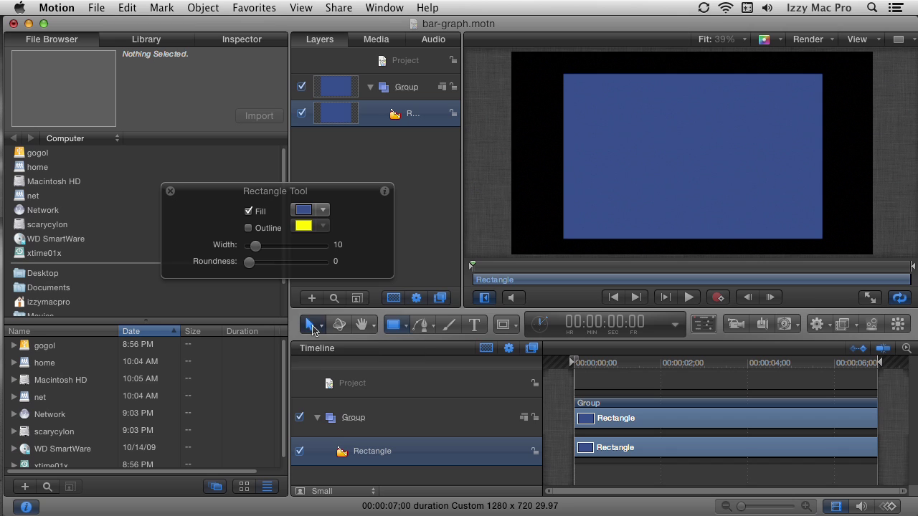
# Rename the group containing the background rectangle to "bg"
pyautogui.click(409, 89)
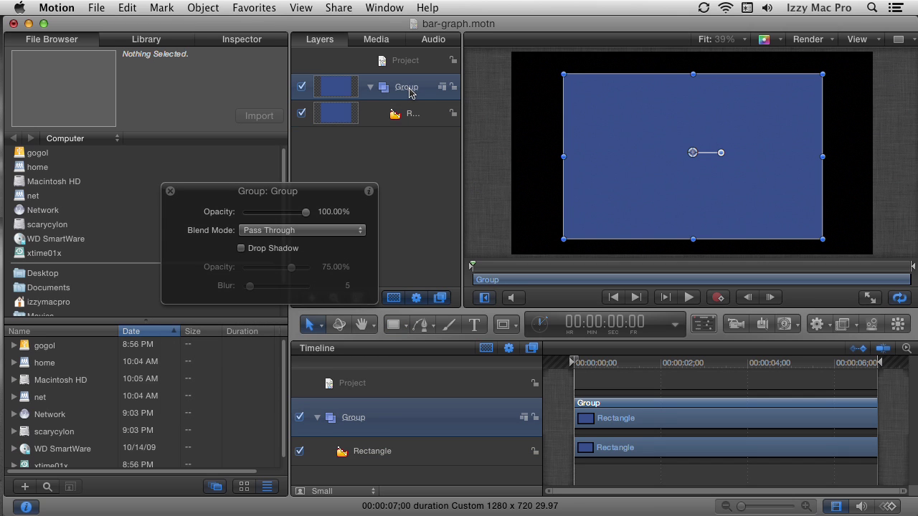
pyautogui.doubleClick(407, 87)
pyautogui.write('bg')
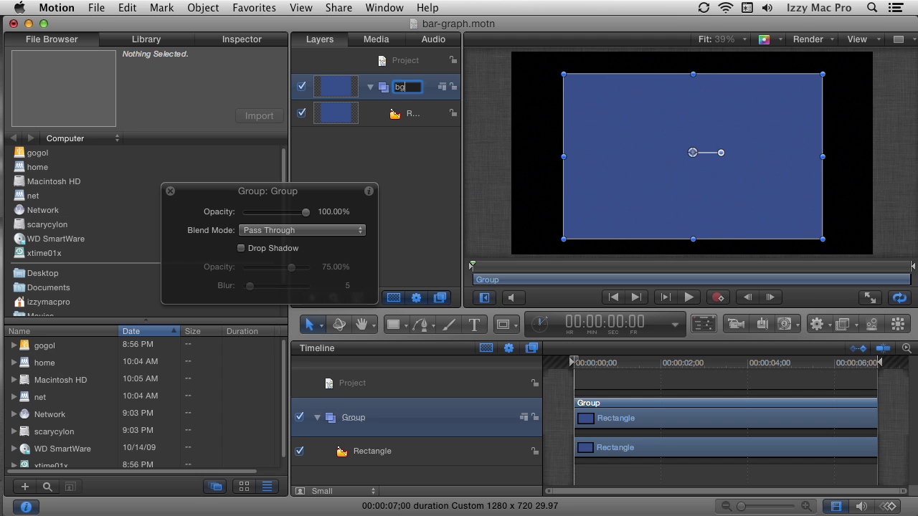
pyautogui.press('Return')
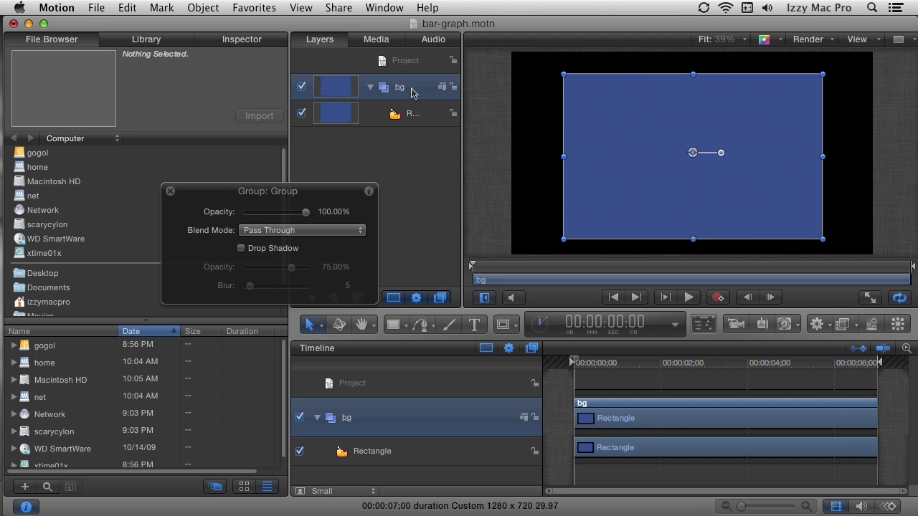
# Add a new group above the bg group and name it "bars"
pyautogui.moveTo(328, 191); pyautogui.dragTo(220, 162)
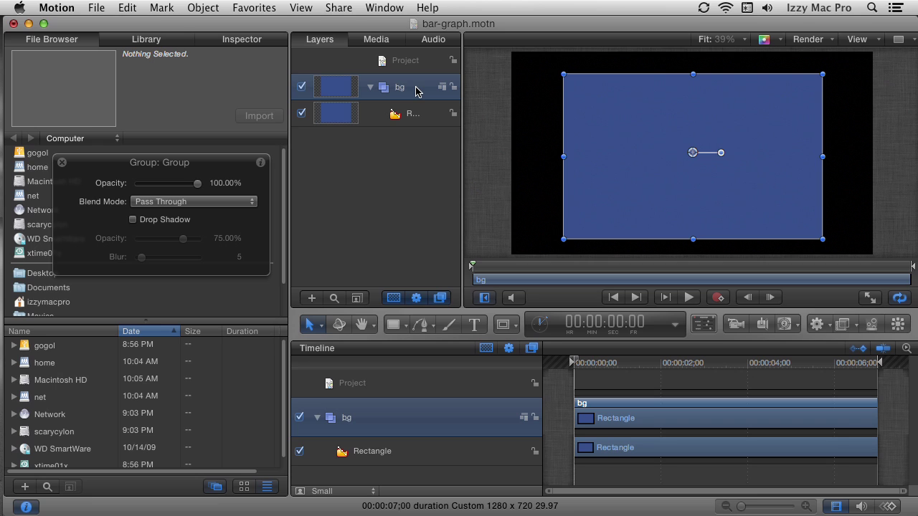
pyautogui.click(312, 300)
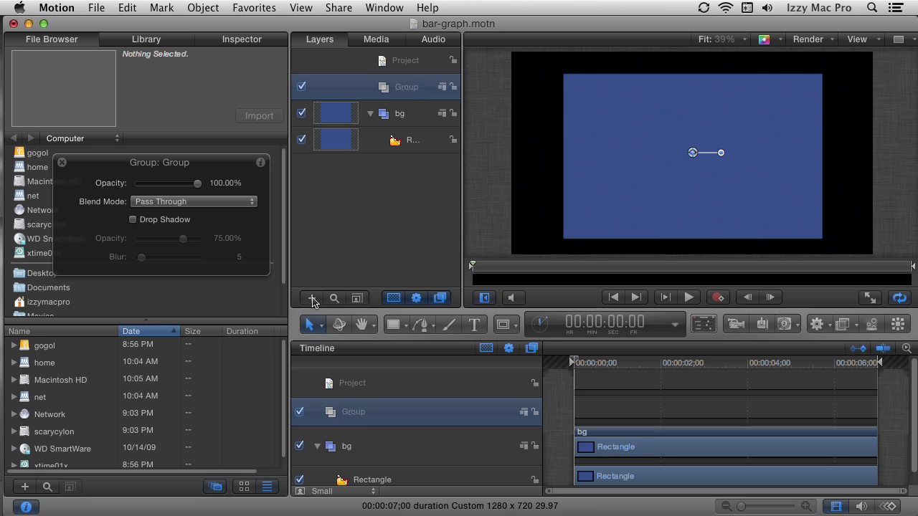
pyautogui.doubleClick(405, 89)
pyautogui.write('bars')
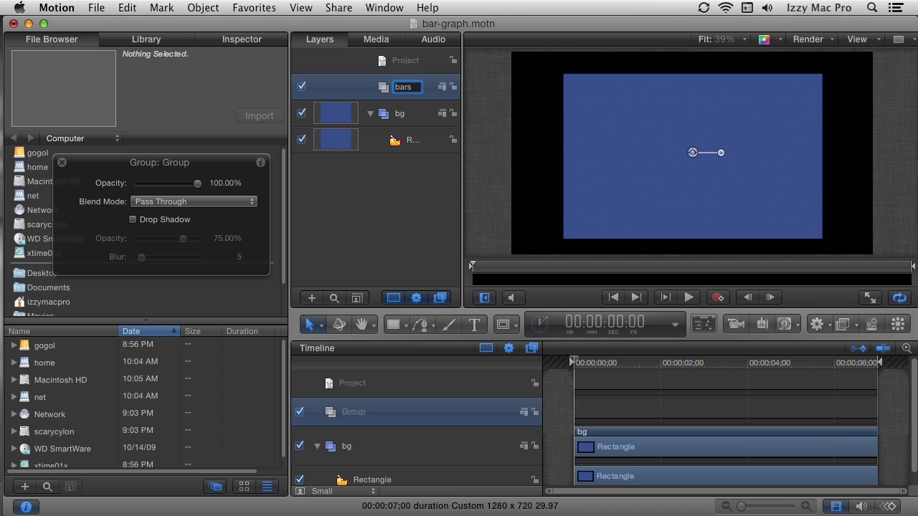
pyautogui.press('Return')
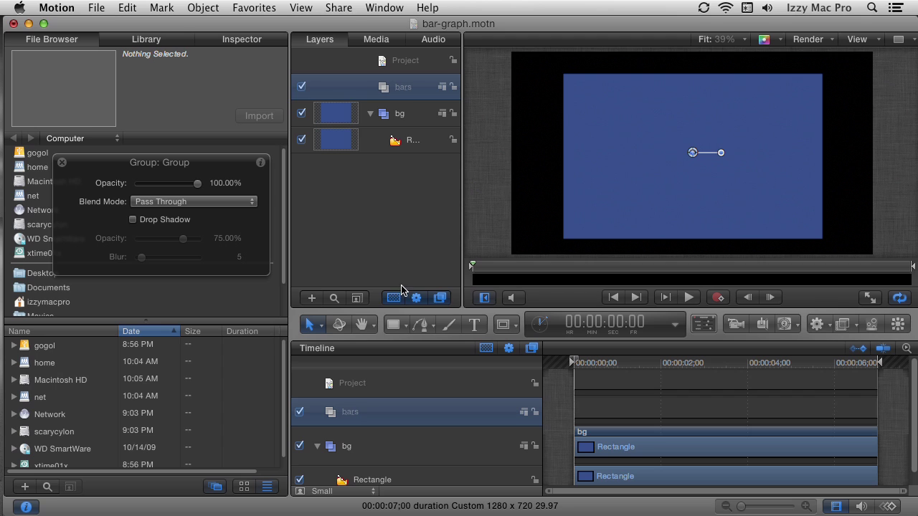
# Draw a tall, narrow light blue rectangle in the bars group, near the background's left side and ending at its bottom edge
pyautogui.click(402, 327)
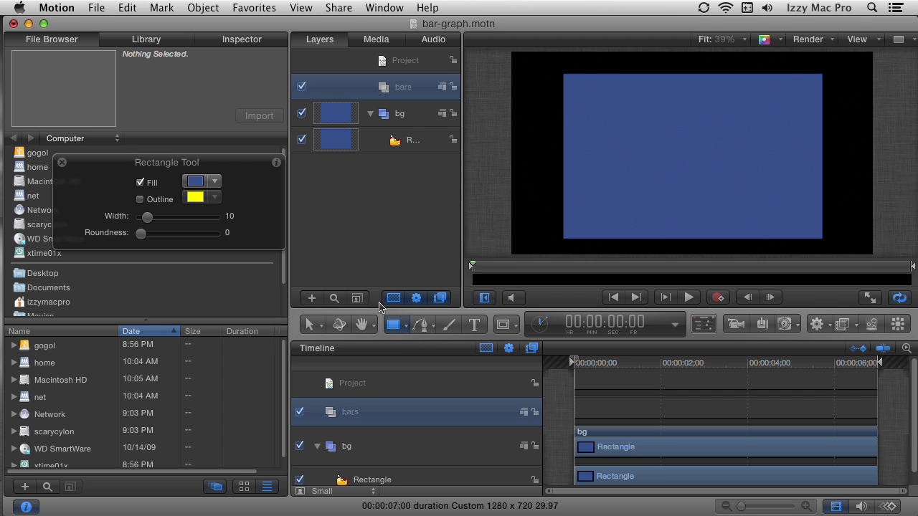
pyautogui.click(194, 183)
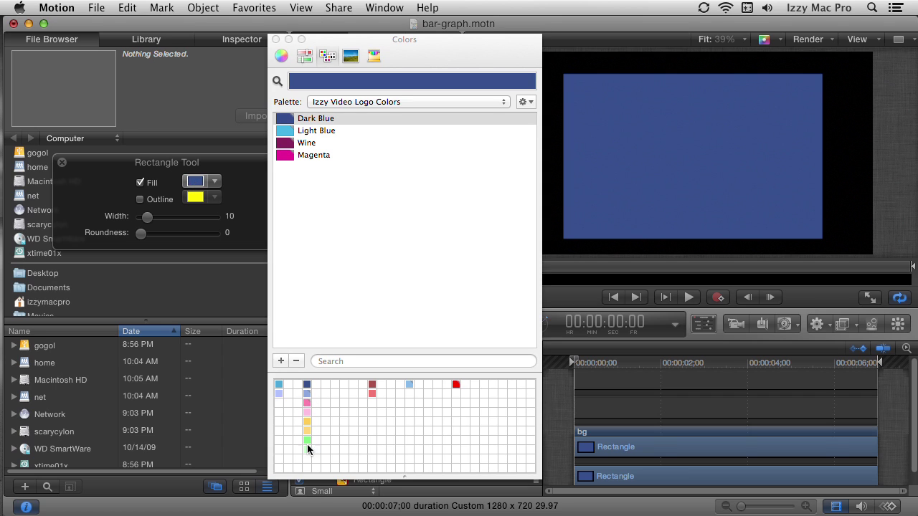
pyautogui.click(307, 393)
pyautogui.click(276, 40)
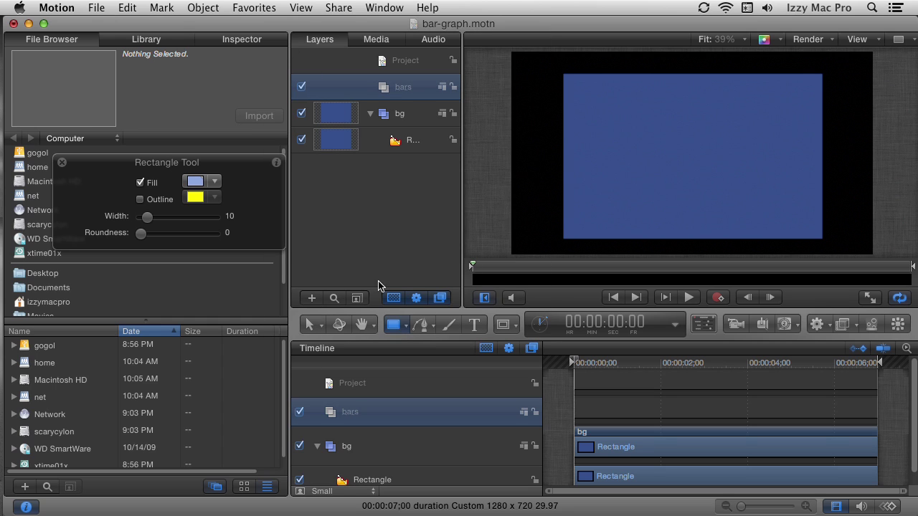
pyautogui.moveTo(583, 98); pyautogui.dragTo(613, 238)
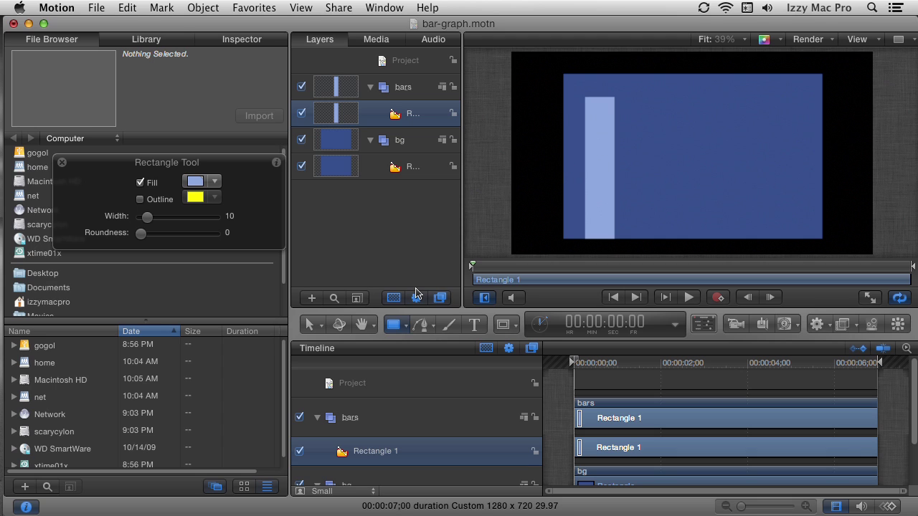
# Duplicate the light blue bar three times, placing the copies side by side to its right on the same baseline
pyautogui.click(308, 325)
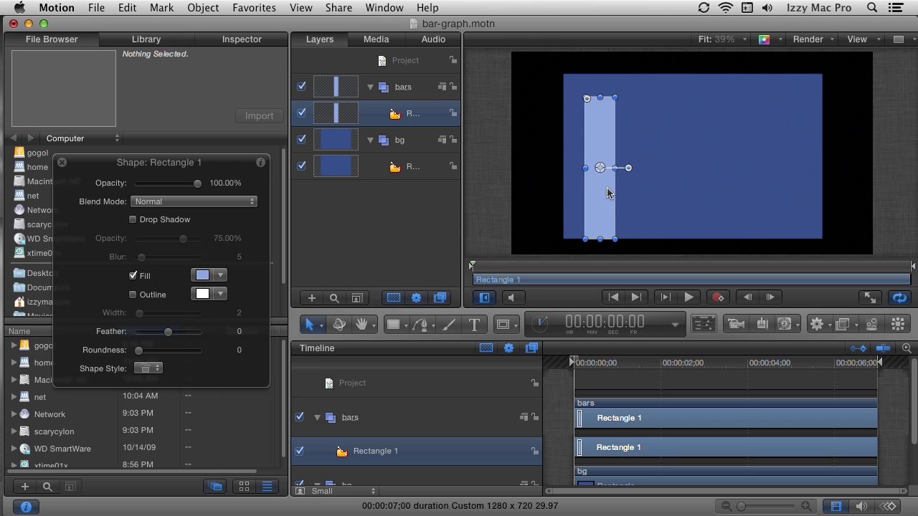
pyautogui.moveTo(600, 189); pyautogui.dragTo(648, 191)
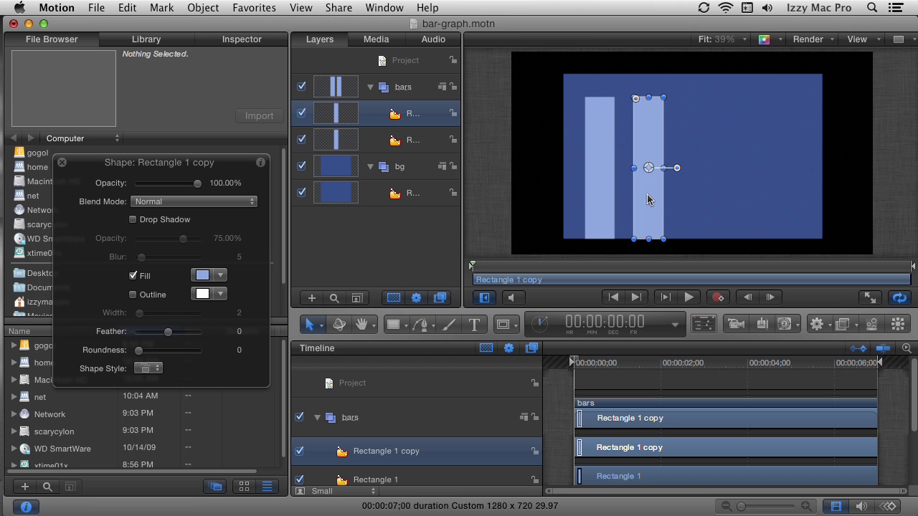
pyautogui.moveTo(652, 201); pyautogui.dragTo(765, 204)
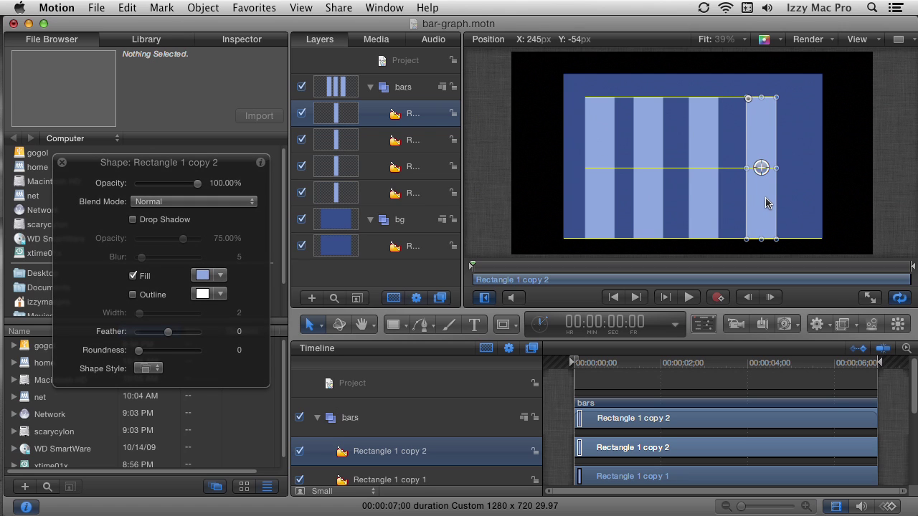
pyautogui.moveTo(766, 203); pyautogui.dragTo(773, 203)
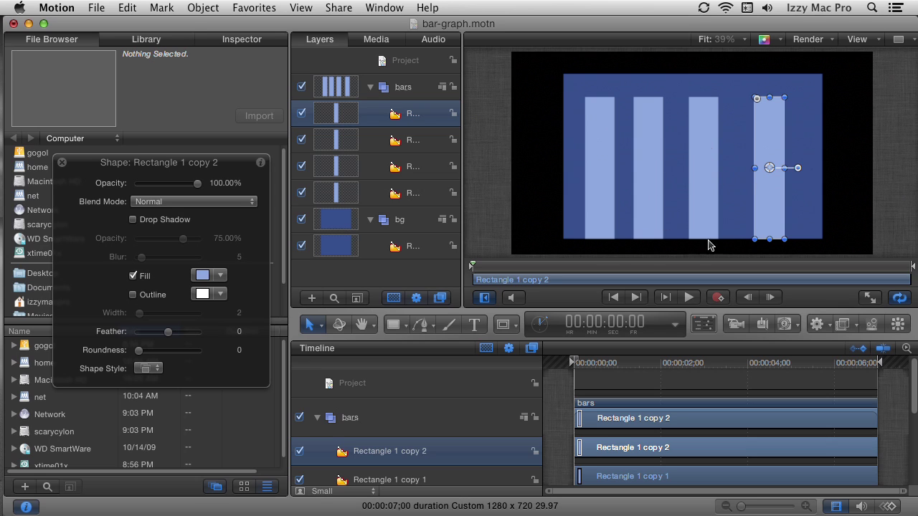
# Align the bottom edges of all four bars and distribute their horizontal centers evenly
pyautogui.keyDown('shift'); pyautogui.click(399, 194); pyautogui.keyUp('shift')
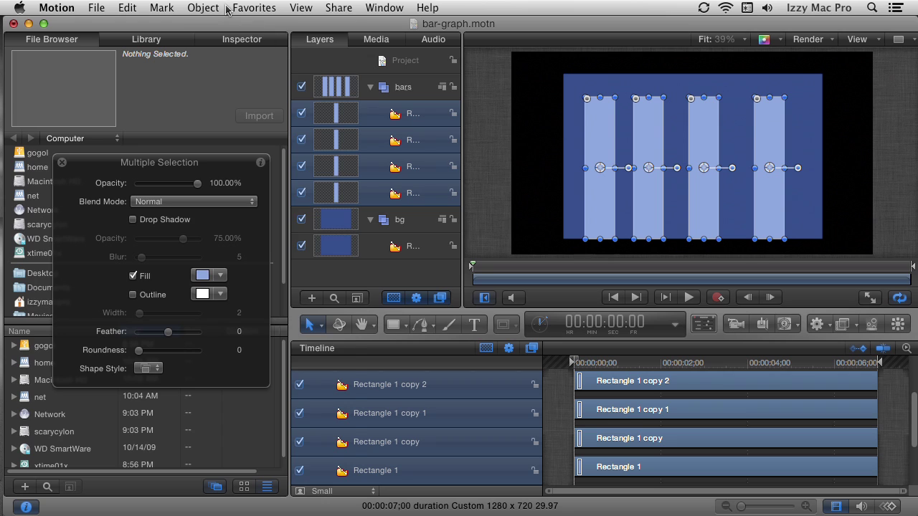
pyautogui.click(207, 7)
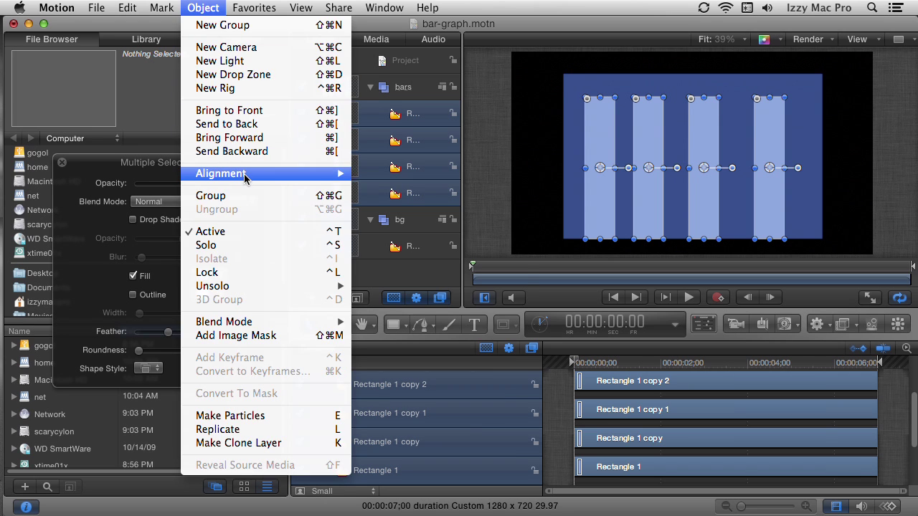
pyautogui.moveTo(244, 174)
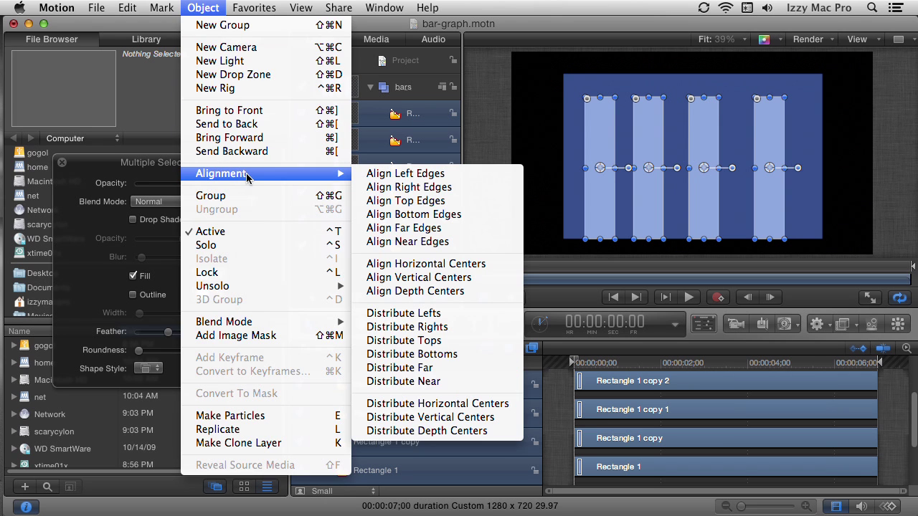
pyautogui.click(468, 215)
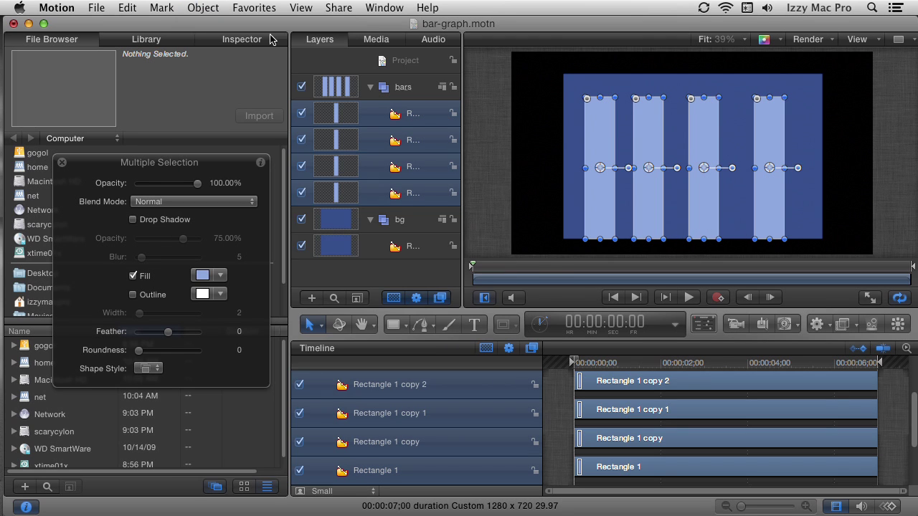
pyautogui.click(203, 8)
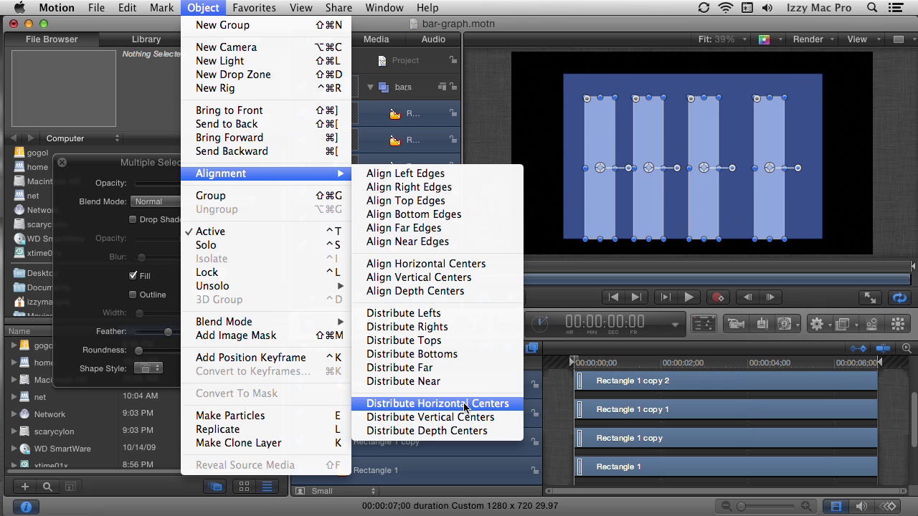
pyautogui.click(464, 406)
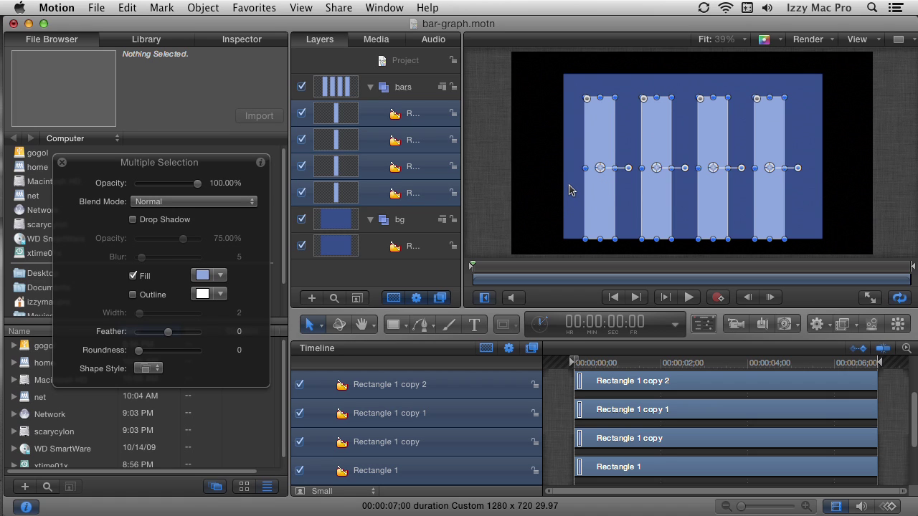
# Narrow the background rectangle from its right side and shift it slightly right to re-center it in the frame
pyautogui.click(384, 251)
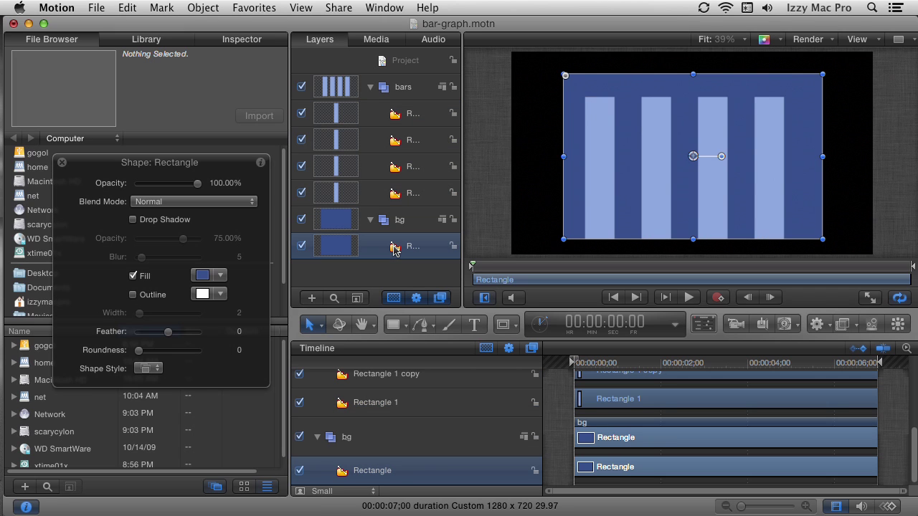
pyautogui.moveTo(822, 156); pyautogui.dragTo(804, 157)
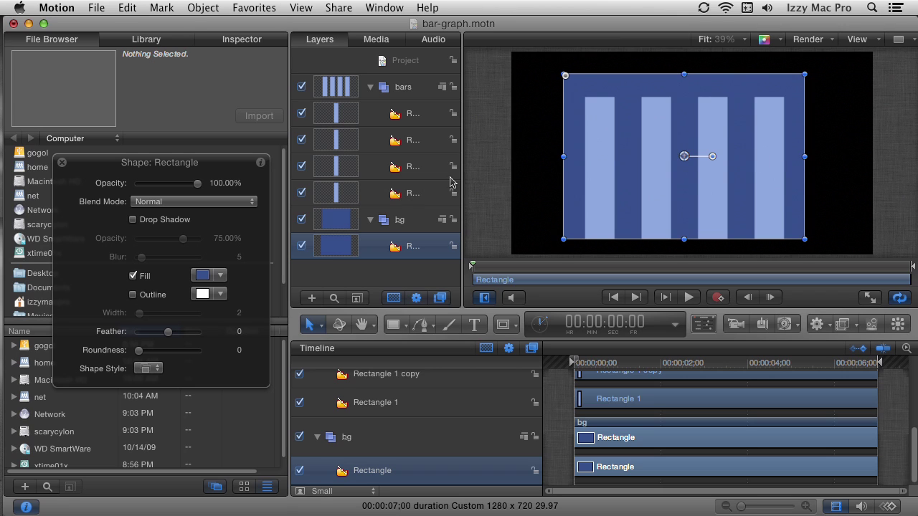
pyautogui.moveTo(686, 180); pyautogui.dragTo(692, 180)
# Move all four bars together slightly right so they sit centered on the background rectangle
pyautogui.click(403, 113)
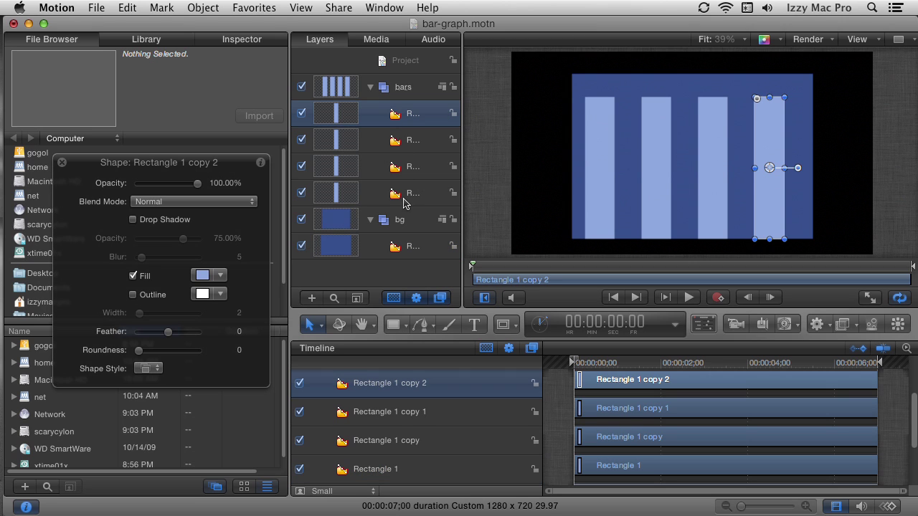
pyautogui.keyDown('shift'); pyautogui.click(404, 193); pyautogui.keyUp('shift')
pyautogui.moveTo(604, 148); pyautogui.dragTo(616, 149)
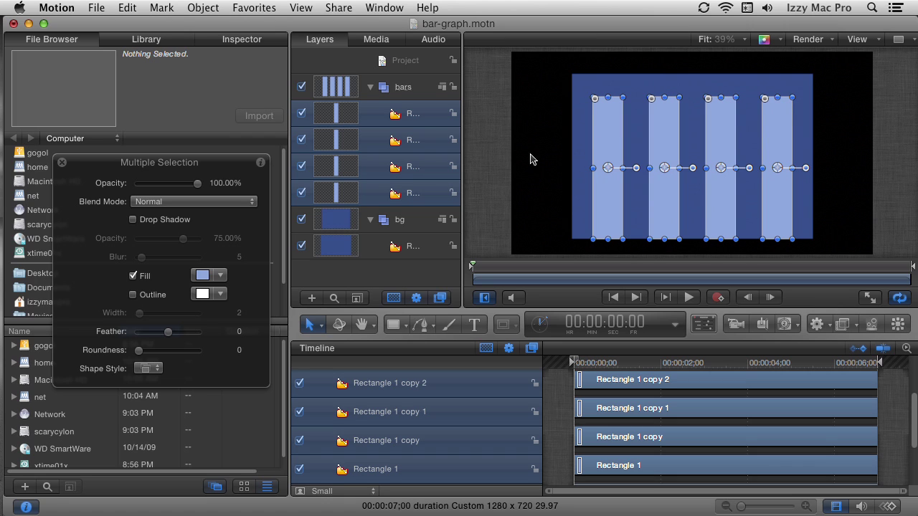
# Change the fill of the second bar from the left to the saved pink swatch
pyautogui.click(399, 197)
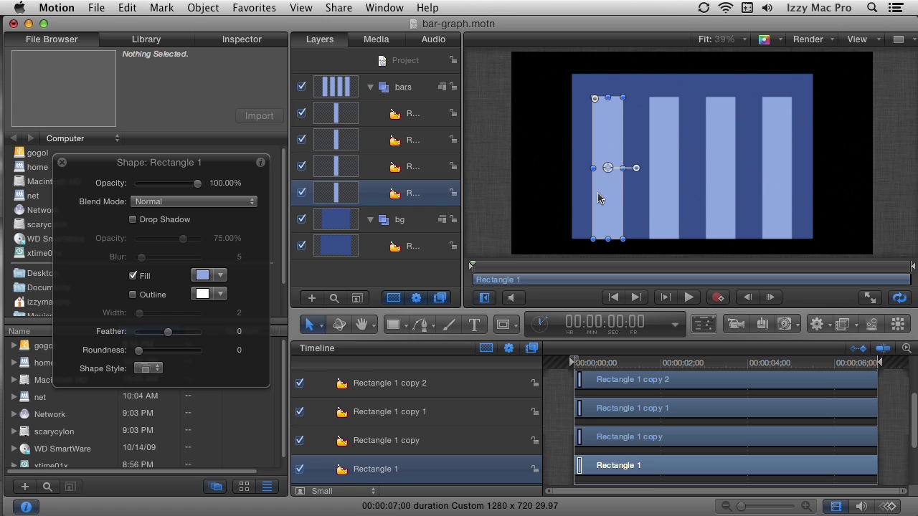
pyautogui.click(396, 168)
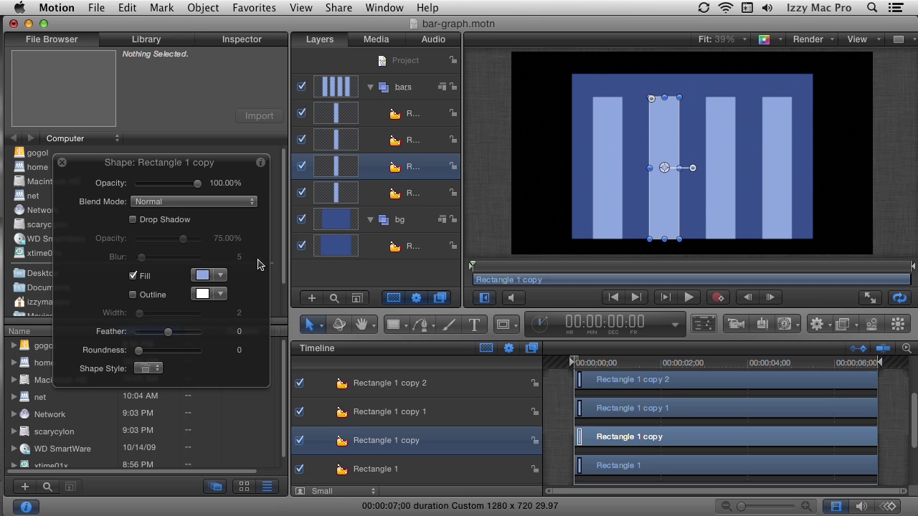
pyautogui.click(205, 279)
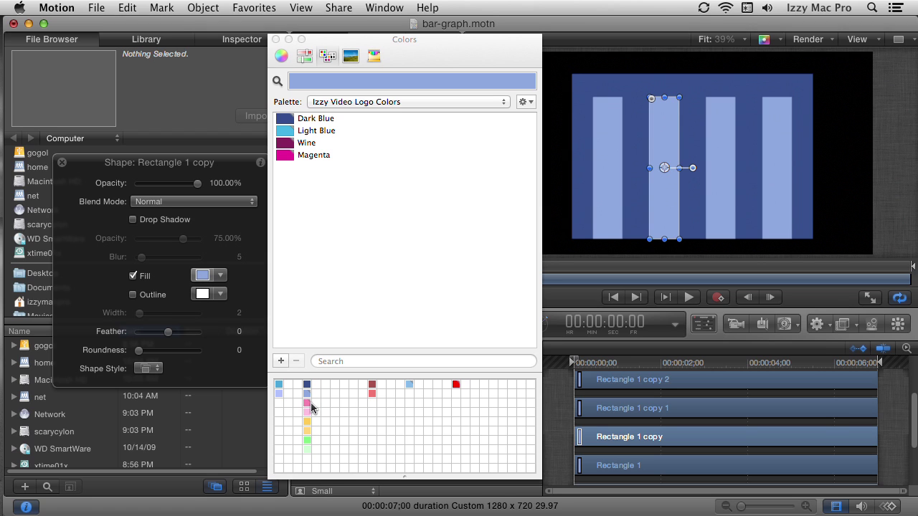
pyautogui.click(307, 405)
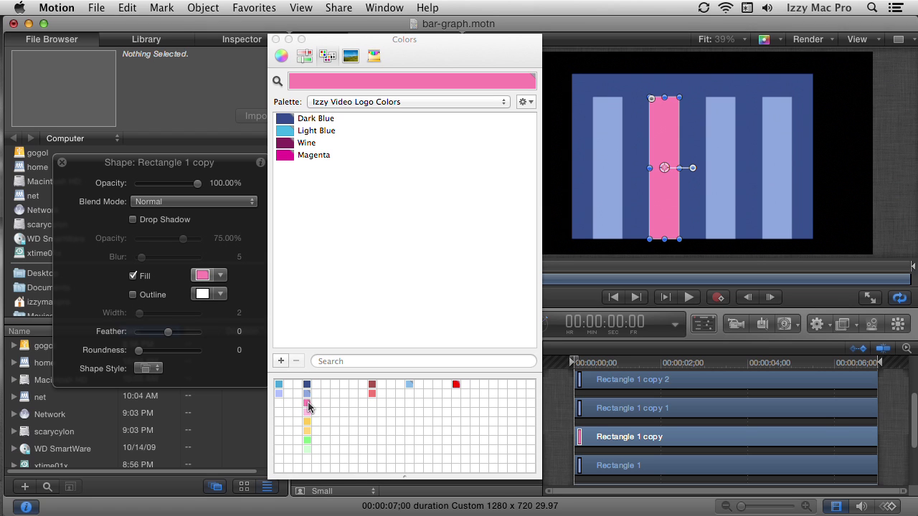
pyautogui.click(275, 39)
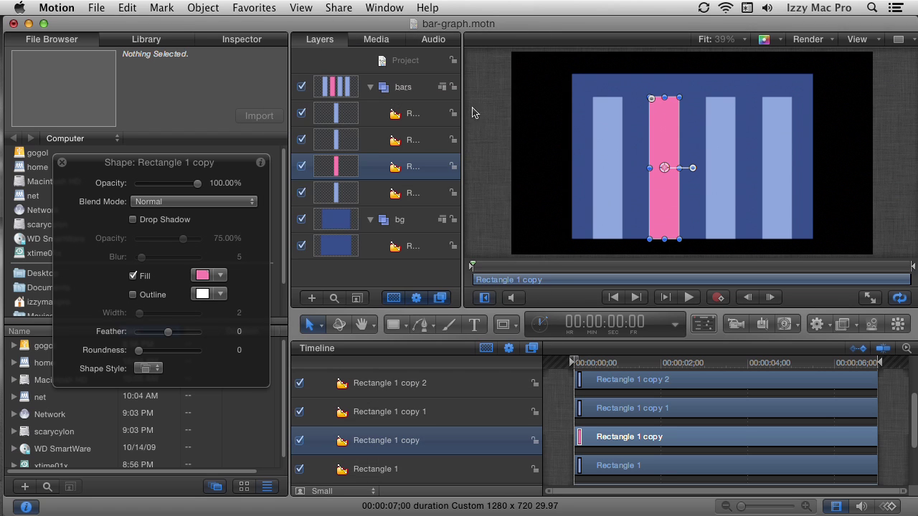
# Change the fill of the third bar from the left to the saved light pink swatch
pyautogui.click(398, 141)
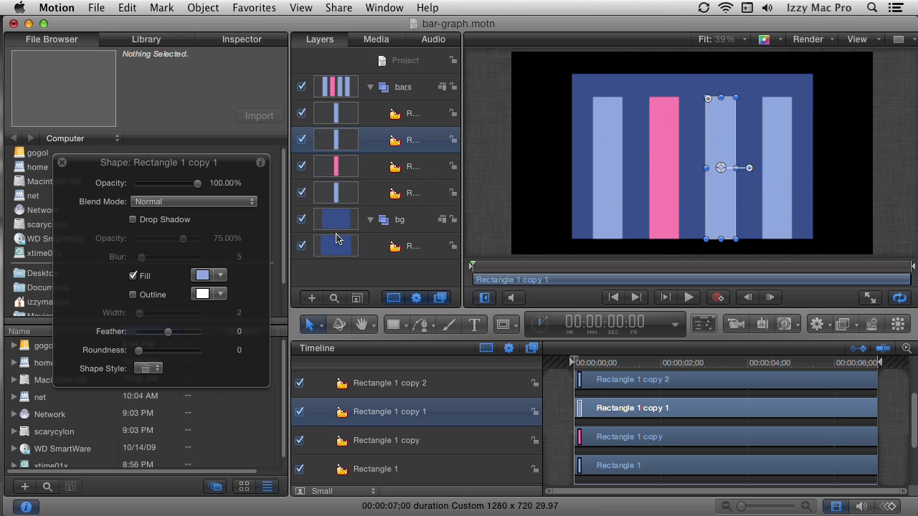
pyautogui.click(202, 275)
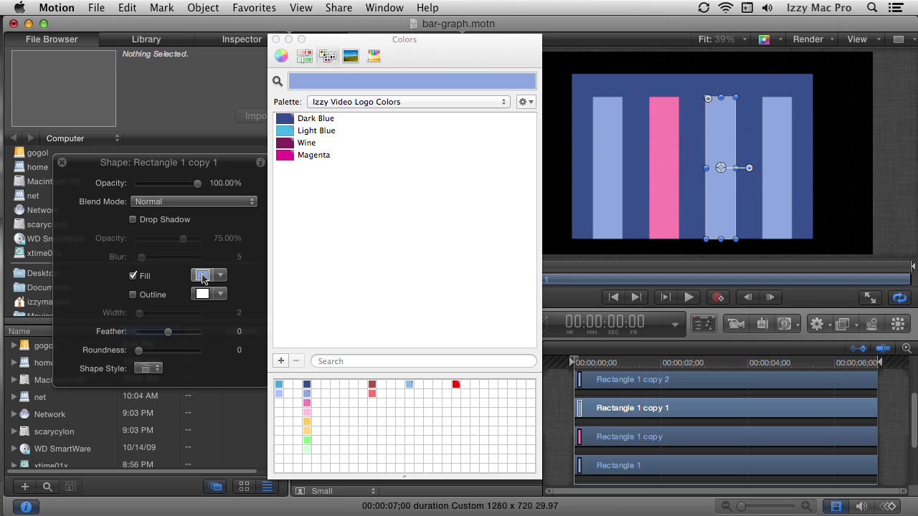
pyautogui.click(307, 413)
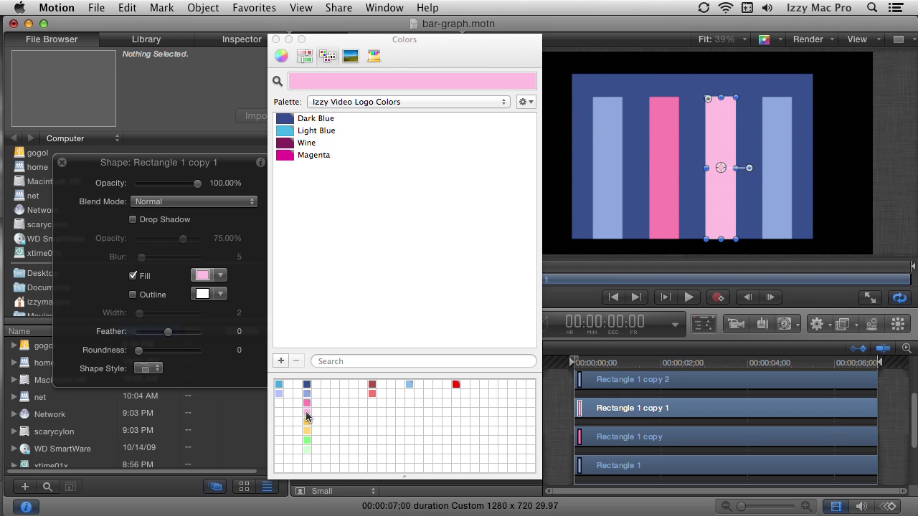
pyautogui.click(275, 39)
# Change the fill of the rightmost bar to the brighter of the saved green swatches
pyautogui.click(418, 115)
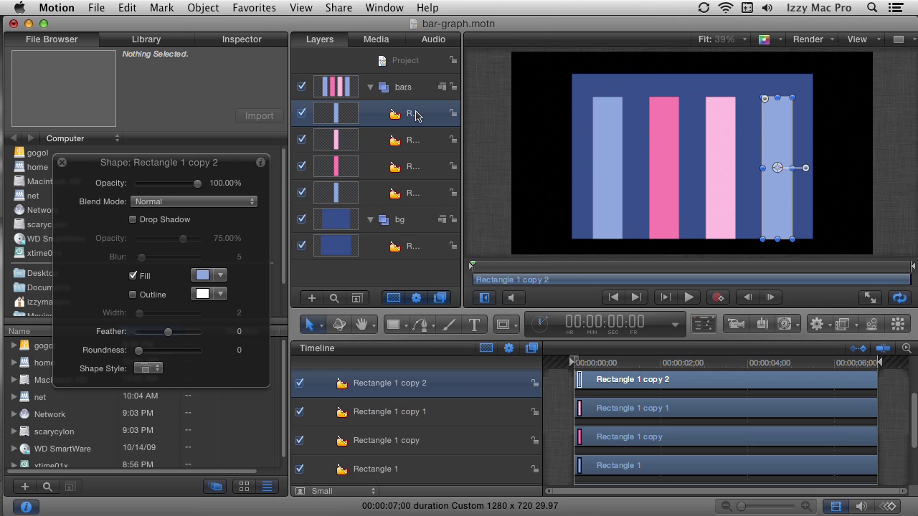
pyautogui.click(203, 277)
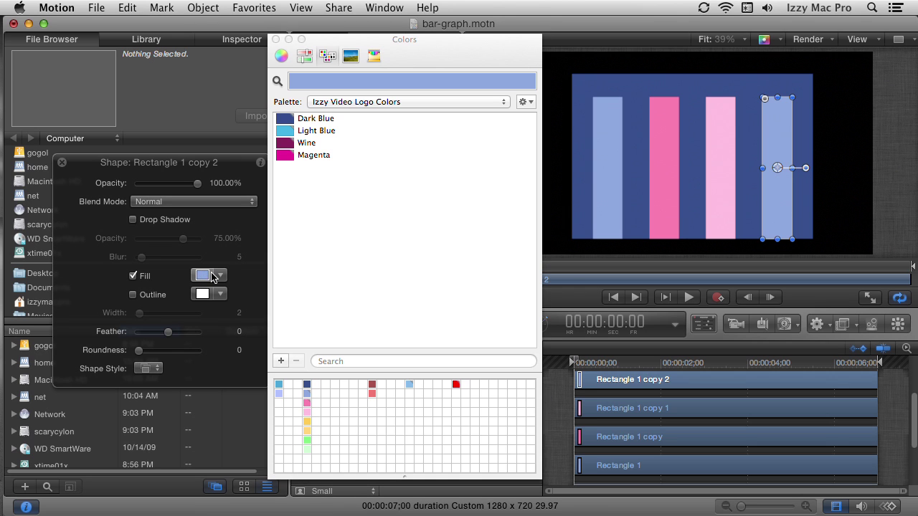
pyautogui.click(308, 439)
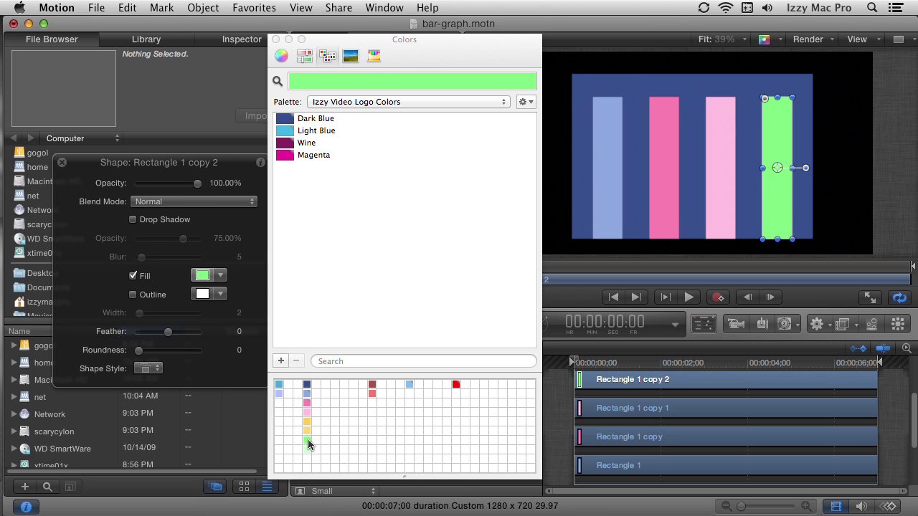
pyautogui.click(277, 40)
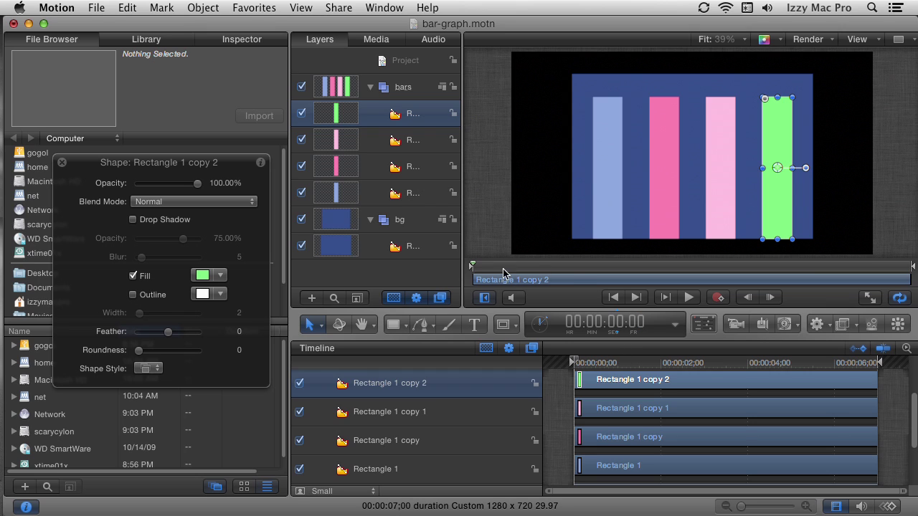
# Trim the start of the pink second bar to the one-second mark, leaving the blue bar starting at the project's beginning
pyautogui.moveTo(485, 267)
pyautogui.mouseDown()
pyautogui.moveTo(900, 271)
pyautogui.moveTo(467, 267)
pyautogui.mouseUp()
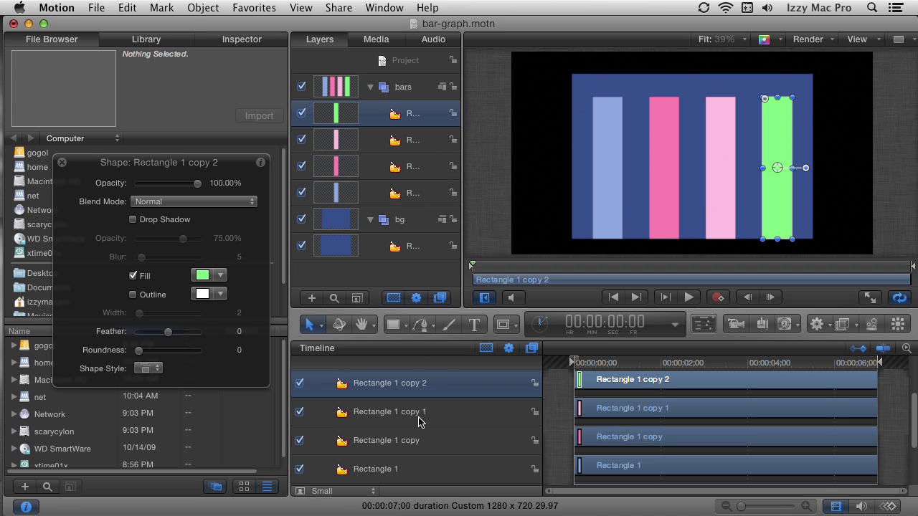
pyautogui.click(391, 194)
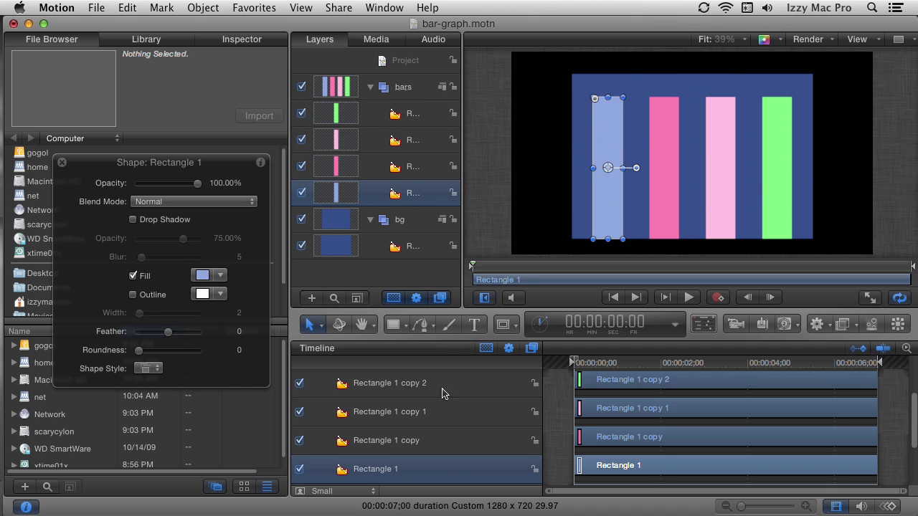
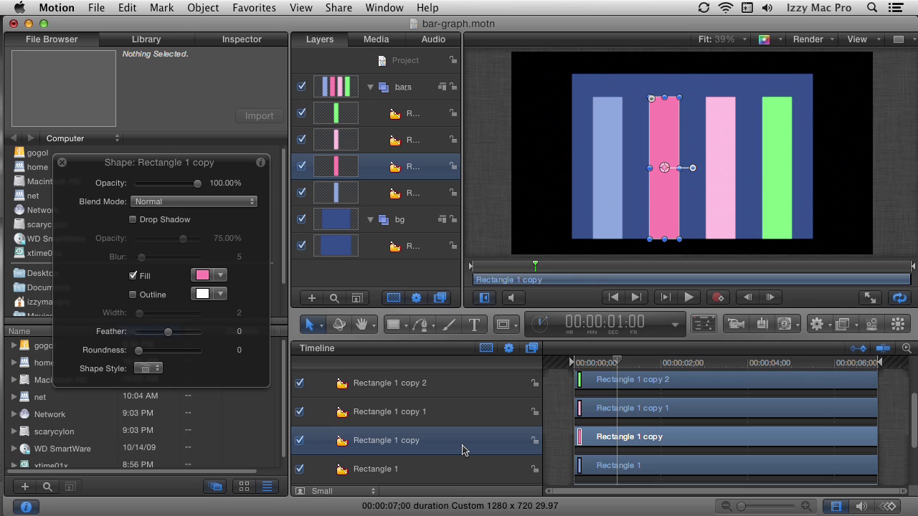
pyautogui.press('i')
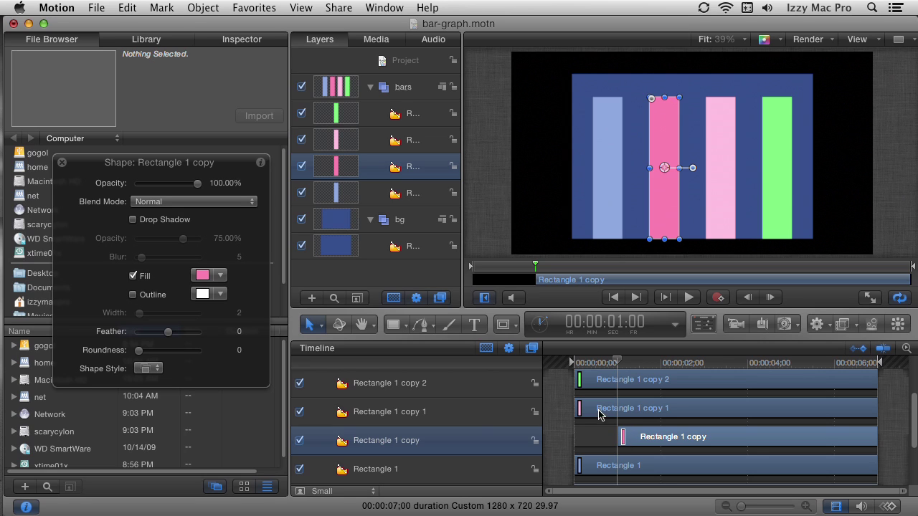
# Advance the playhead by one second and trim the start of the light pink third bar to 00:00:02:00
pyautogui.click(470, 416)
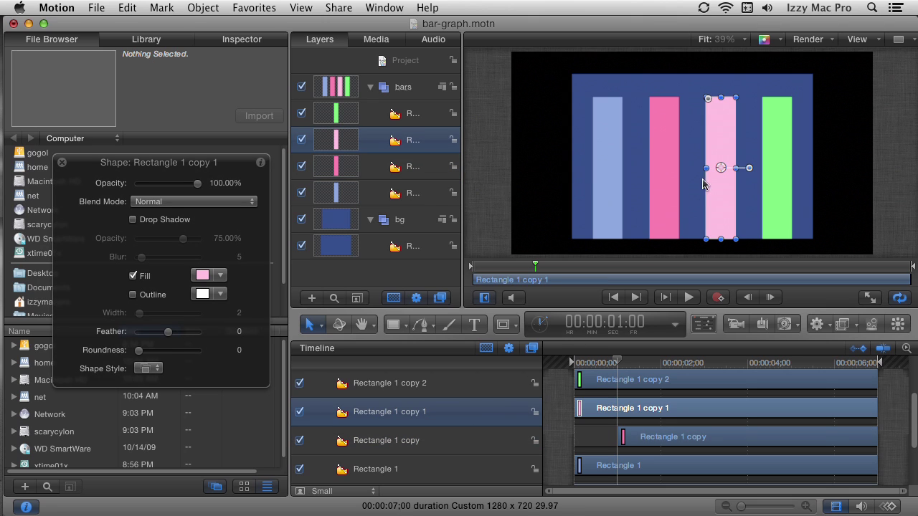
pyautogui.click(614, 325)
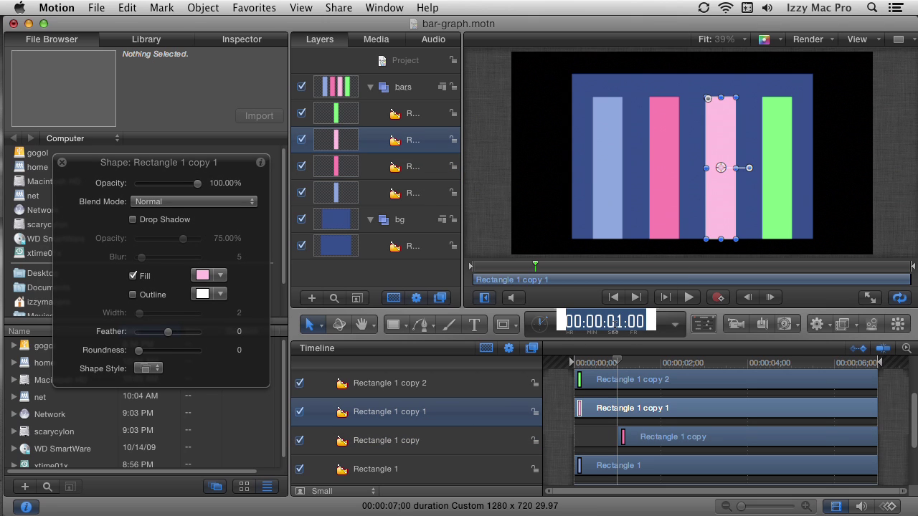
pyautogui.write('+1.')
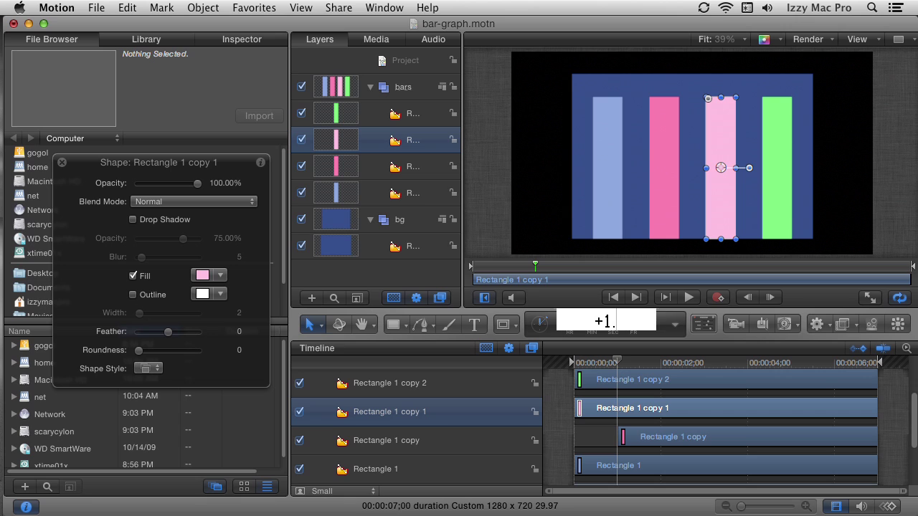
pyautogui.press('Return')
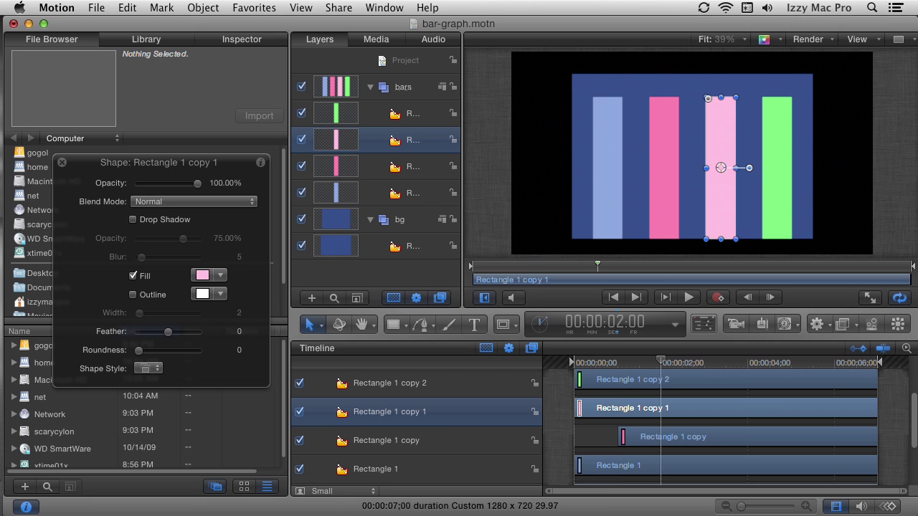
pyautogui.press('i')
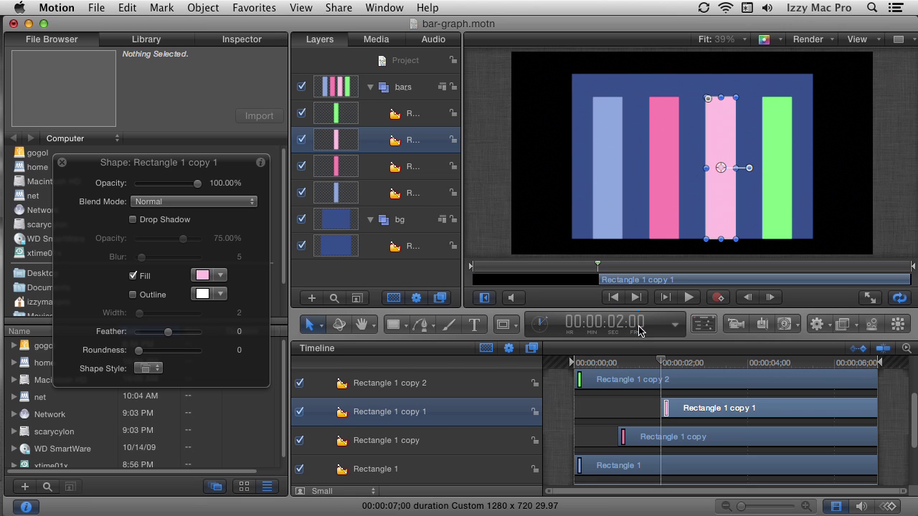
# Advance the playhead by one second and trim the start of the green fourth bar to 00:00:03:00
pyautogui.click(460, 394)
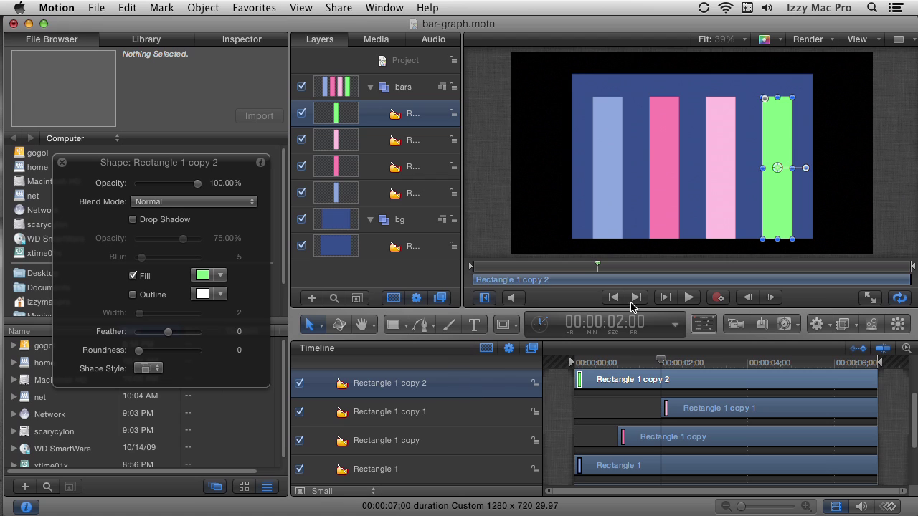
pyautogui.click(630, 323)
pyautogui.write('+1.')
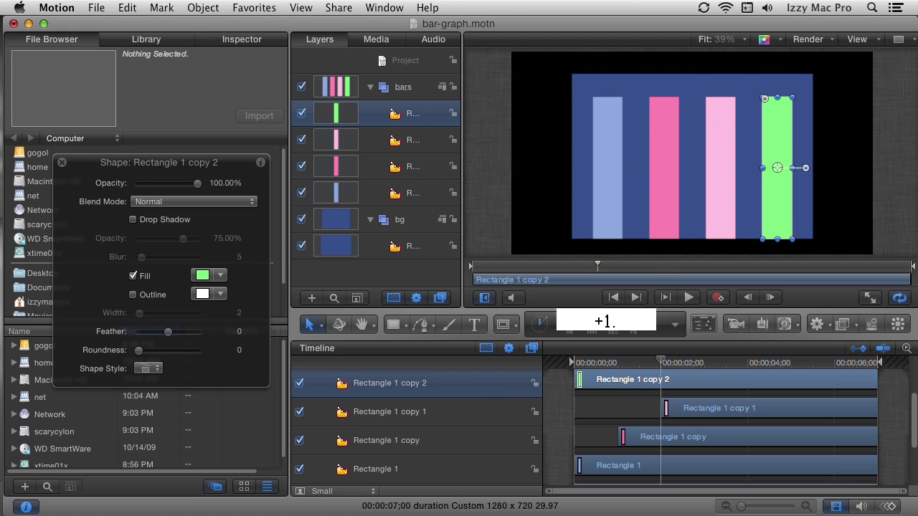
pyautogui.press('Return')
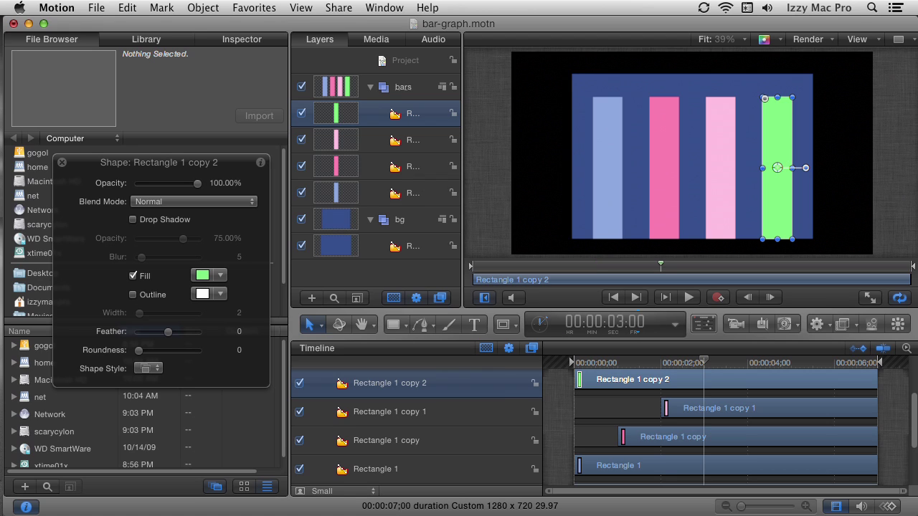
pyautogui.press('[')
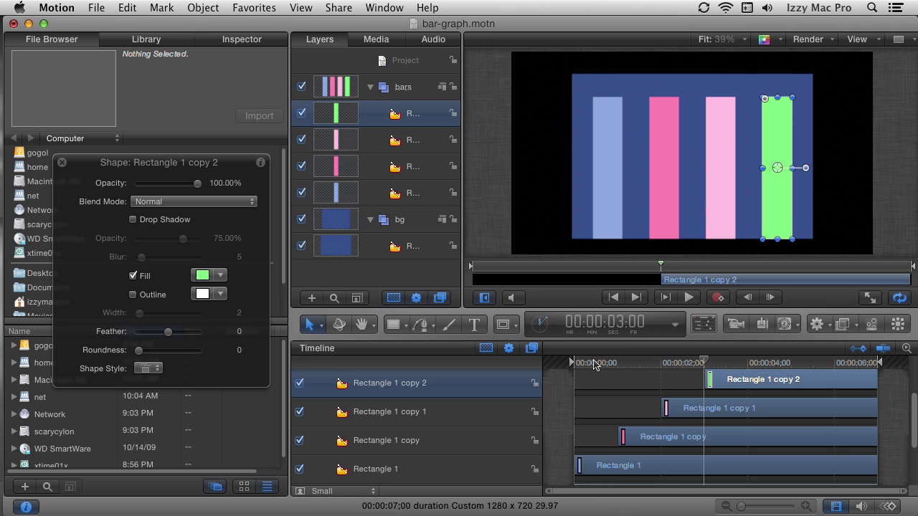
# Play the project from the start to review the staggered appearance of the four bars, and return the playhead to the beginning
pyautogui.moveTo(593, 365); pyautogui.dragTo(572, 366)
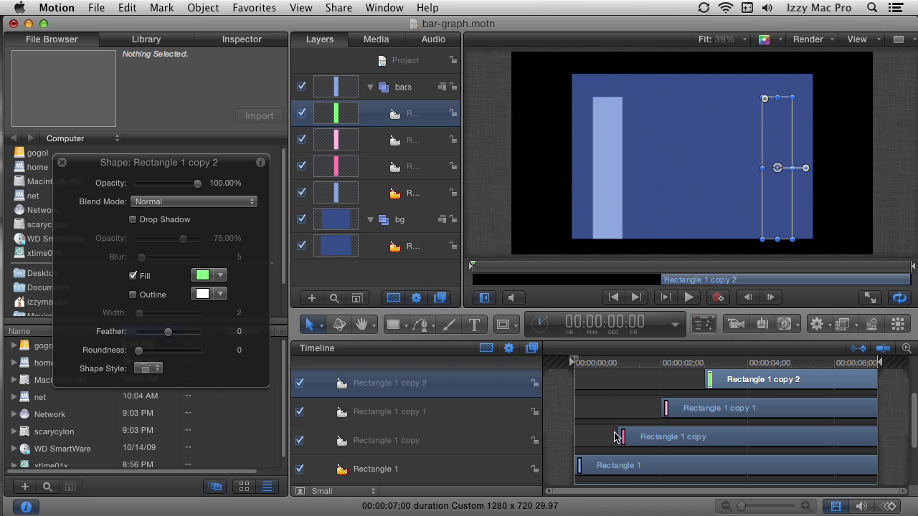
pyautogui.moveTo(577, 365)
pyautogui.mouseDown()
pyautogui.moveTo(800, 366)
pyautogui.moveTo(560, 366)
pyautogui.mouseUp()
pyautogui.press('space')
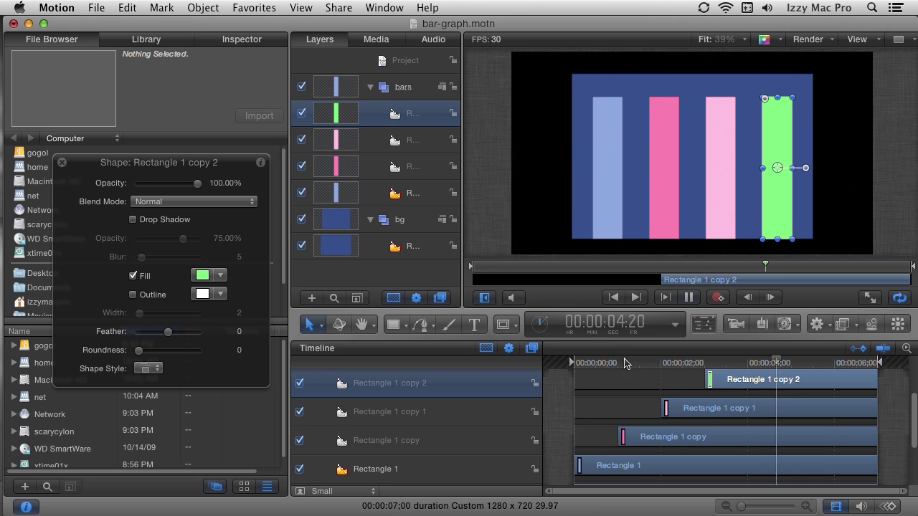
pyautogui.moveTo(625, 362); pyautogui.dragTo(568, 366)
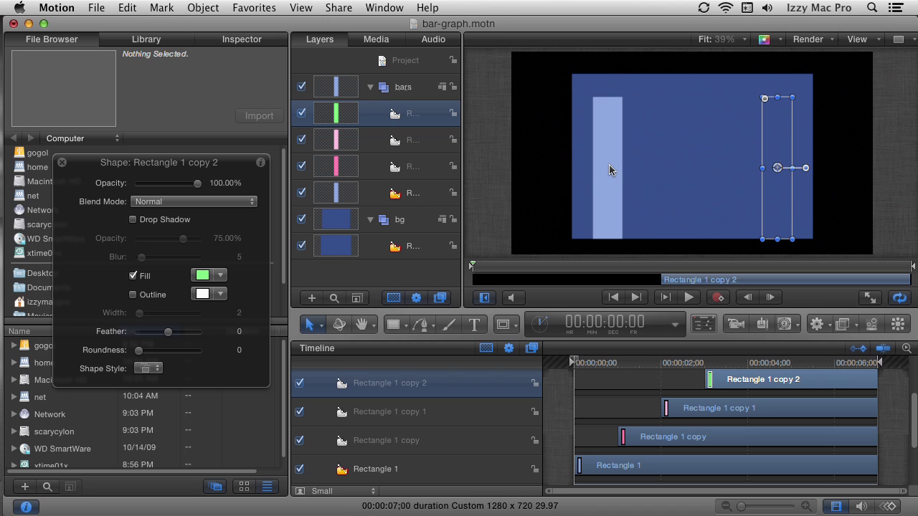
# Close the floating shape controls and show the transform and blending properties of the blue first bar
pyautogui.moveTo(240, 168); pyautogui.dragTo(244, 269)
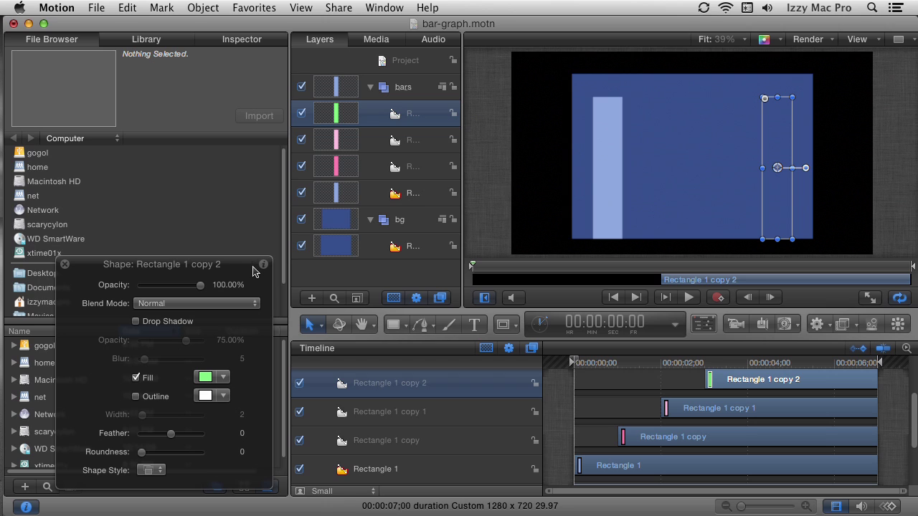
pyautogui.click(65, 266)
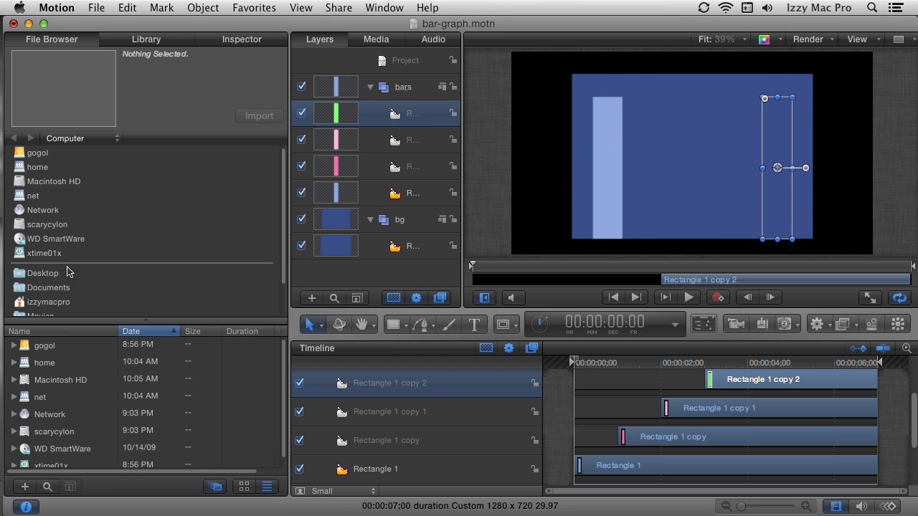
pyautogui.click(243, 40)
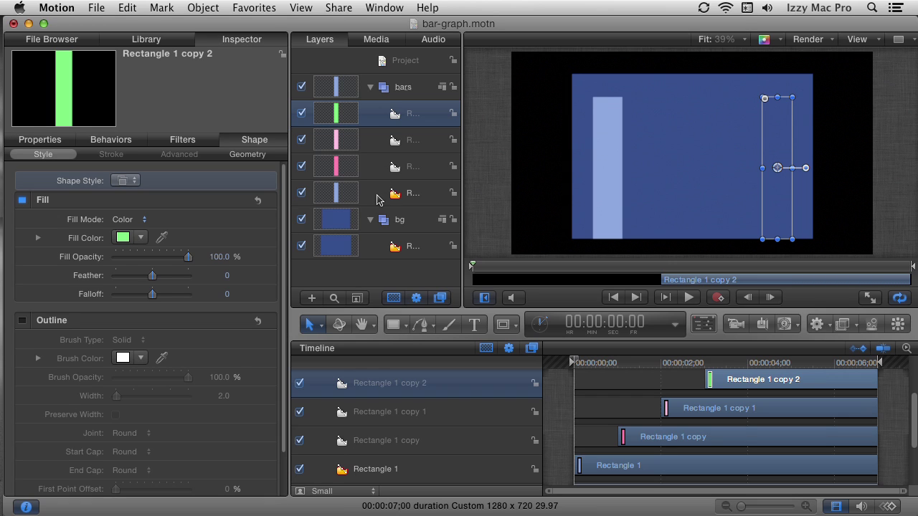
pyautogui.click(406, 199)
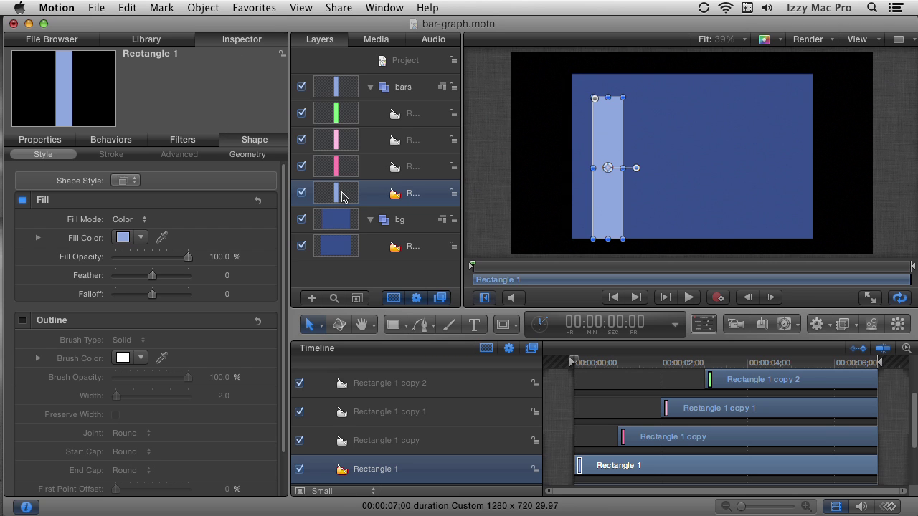
pyautogui.click(31, 141)
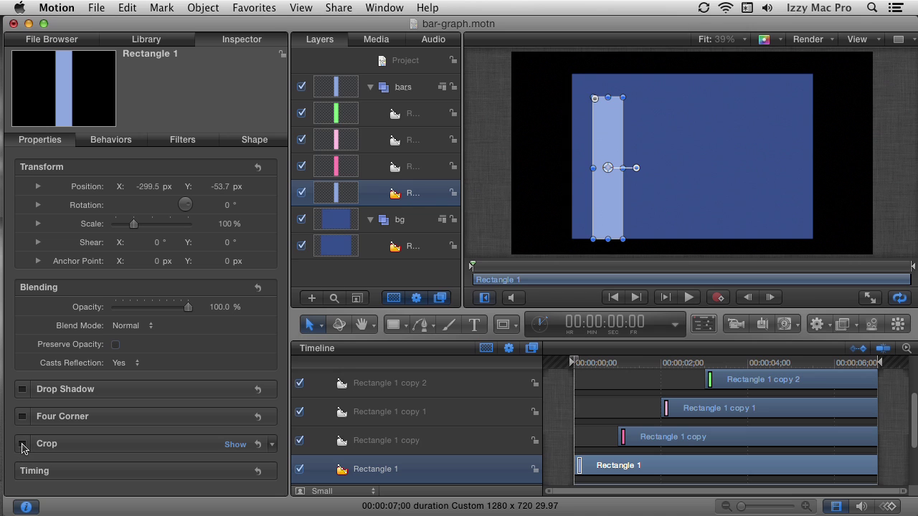
# Enable Crop on the blue bar and keyframe its top crop at 505 at the project's beginning
pyautogui.click(22, 444)
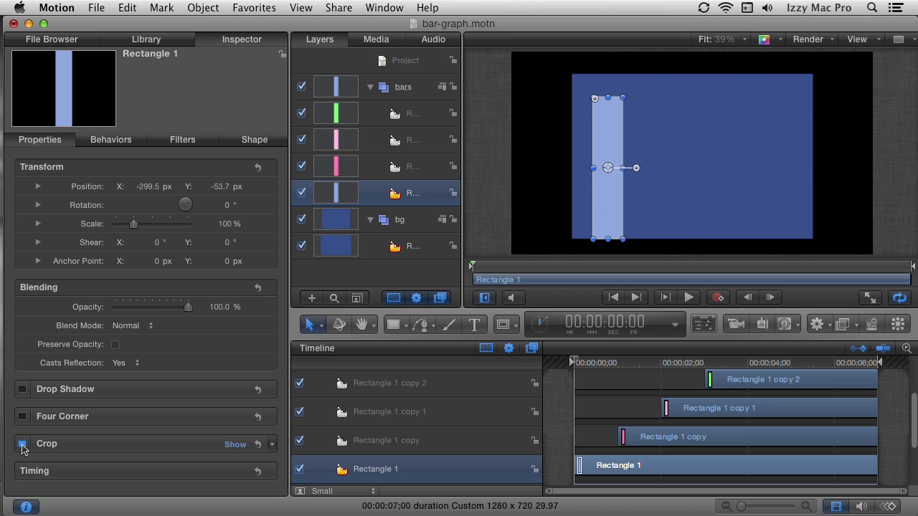
pyautogui.click(235, 445)
pyautogui.moveTo(284, 391); pyautogui.dragTo(286, 474)
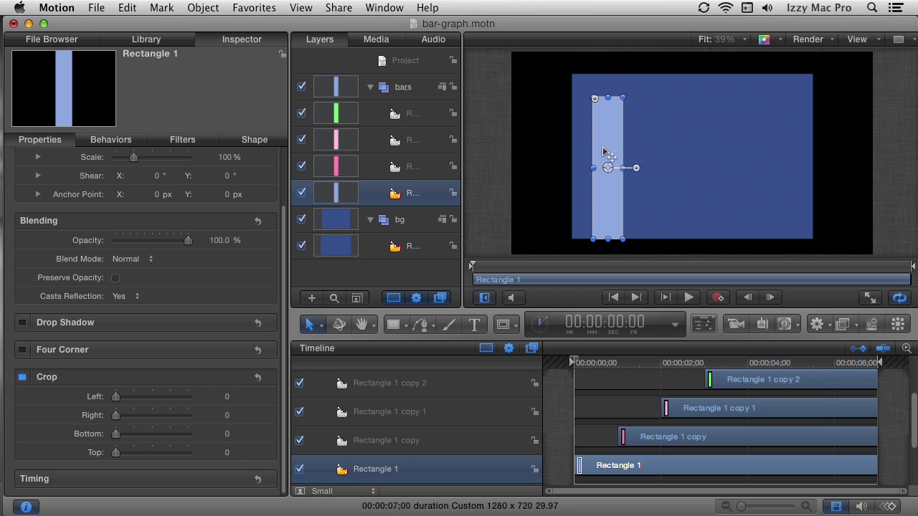
pyautogui.moveTo(116, 453); pyautogui.dragTo(199, 452)
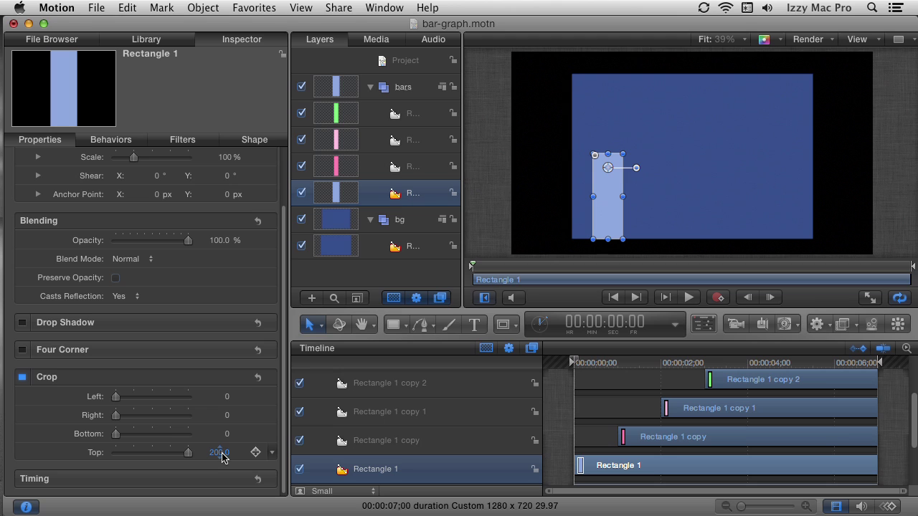
pyautogui.moveTo(220, 456); pyautogui.dragTo(358, 455)
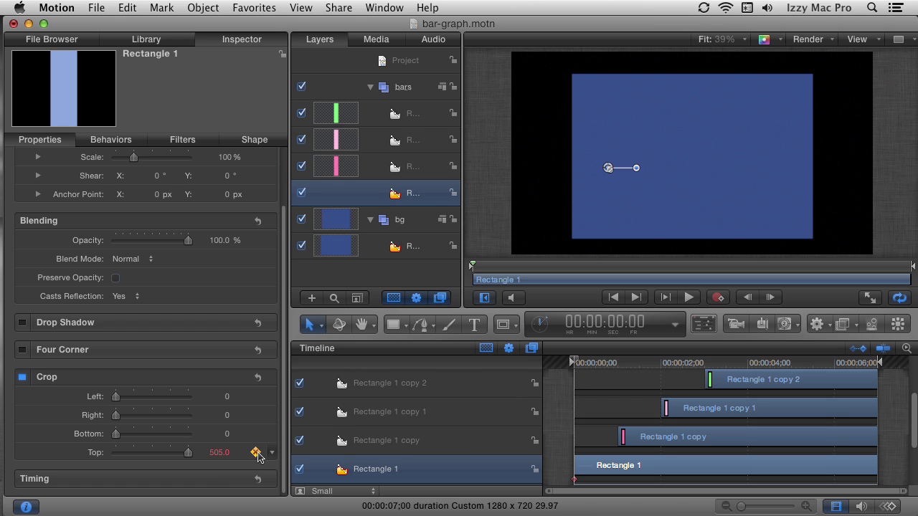
# Advance the playhead to 00:00:01:00, keyframe the blue bar's top crop at 128, and play back its growth from the start
pyautogui.click(606, 323)
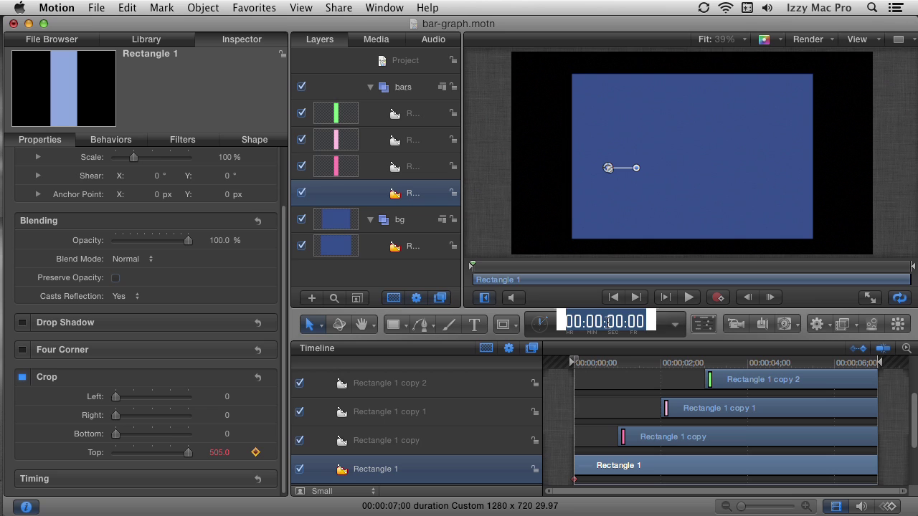
pyautogui.press('BackSpace')
pyautogui.write('100')
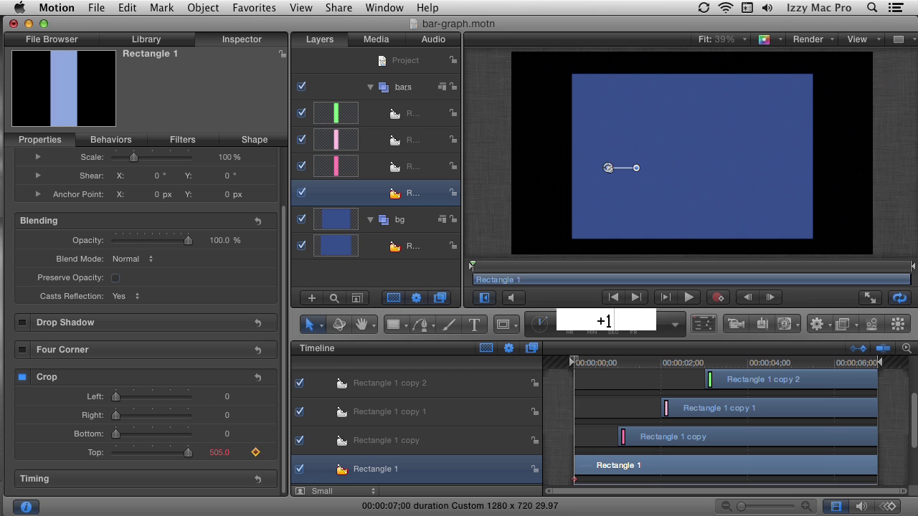
pyautogui.press('Return')
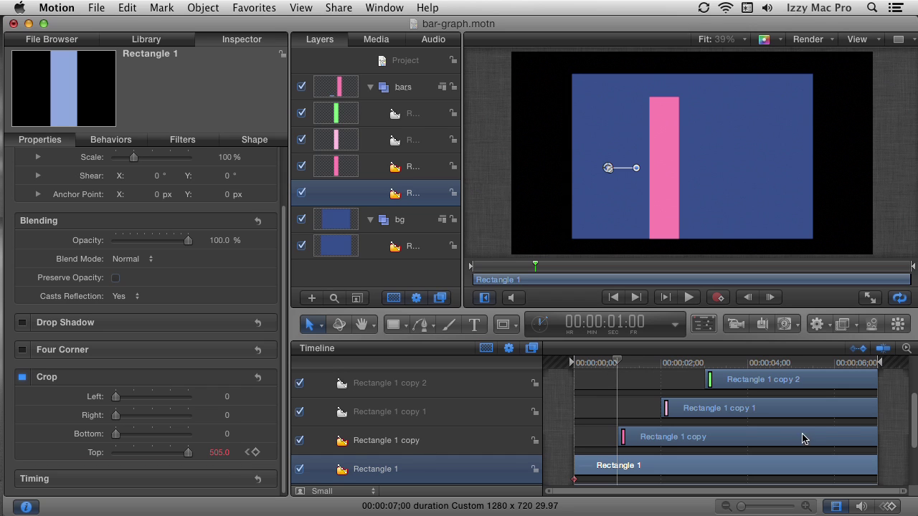
pyautogui.scroll(-2, 914, 414)
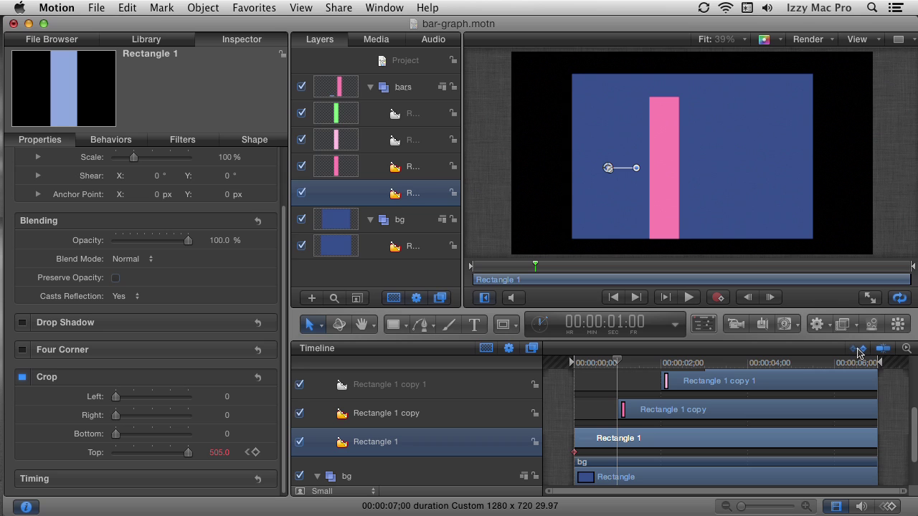
pyautogui.scroll(2, 860, 352)
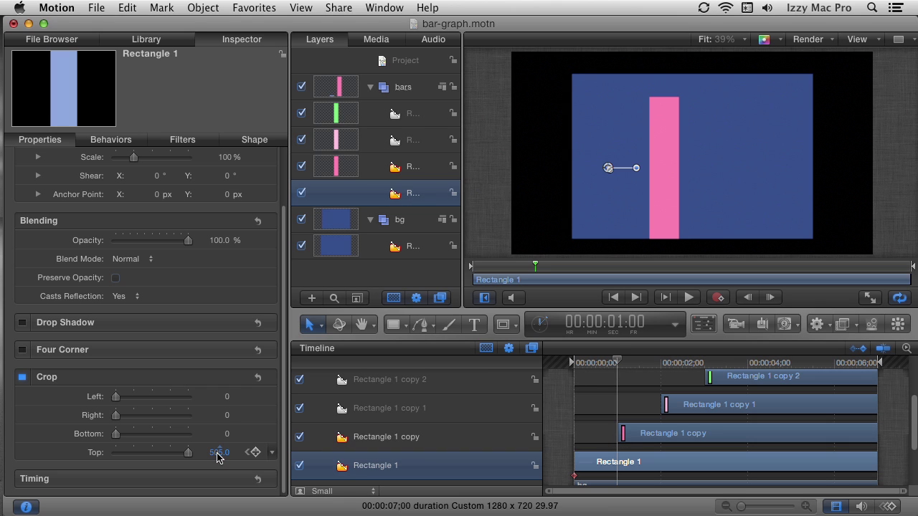
pyautogui.moveTo(218, 457)
pyautogui.mouseDown()
pyautogui.moveTo(176, 461)
pyautogui.moveTo(219, 458)
pyautogui.mouseUp()
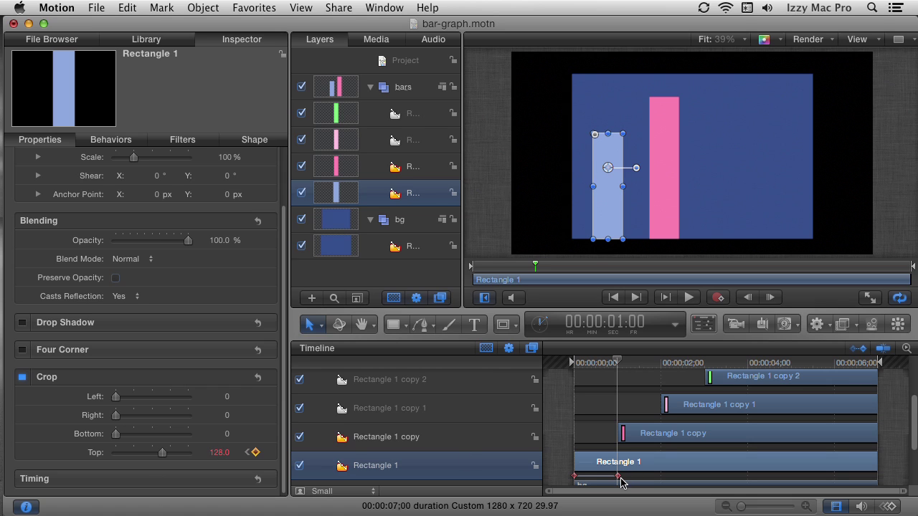
pyautogui.moveTo(616, 364); pyautogui.dragTo(564, 368)
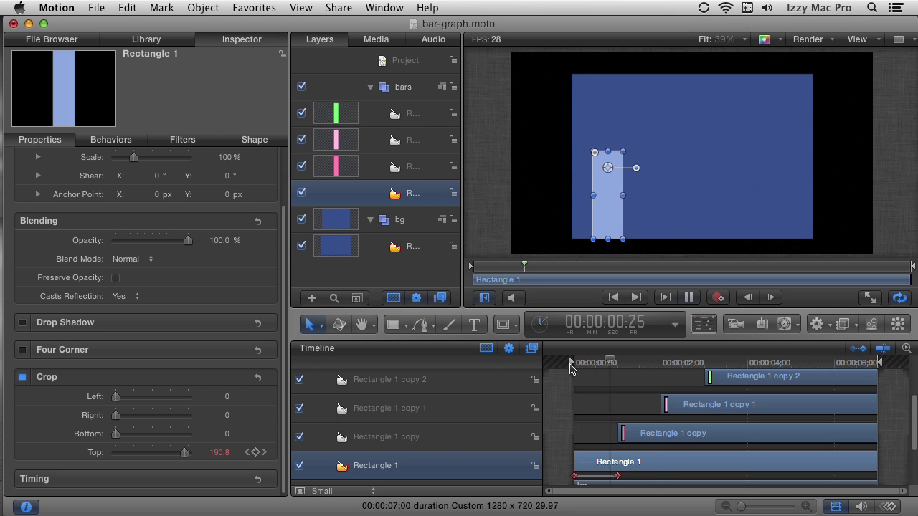
pyautogui.press('space')
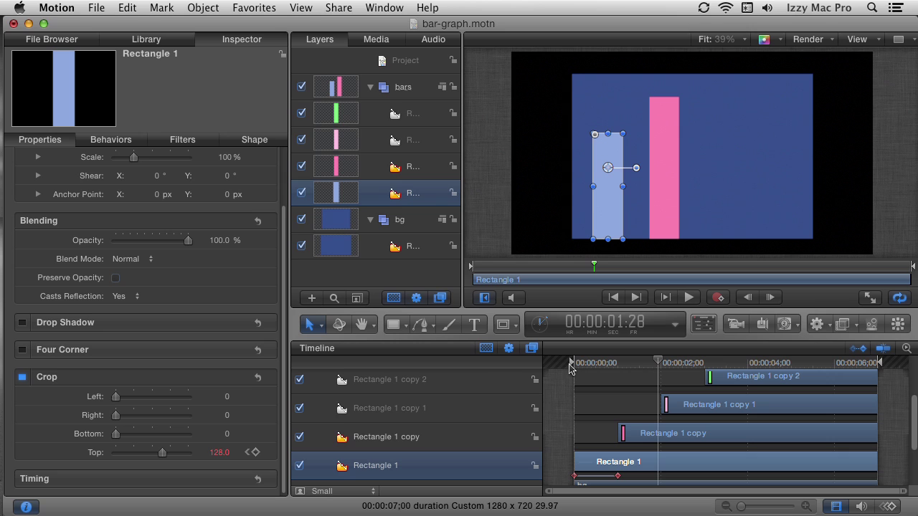
# Enable Crop on the pink second bar and keyframe its top crop at 504 at the bar's starting point, 00:00:01:00
pyautogui.click(393, 442)
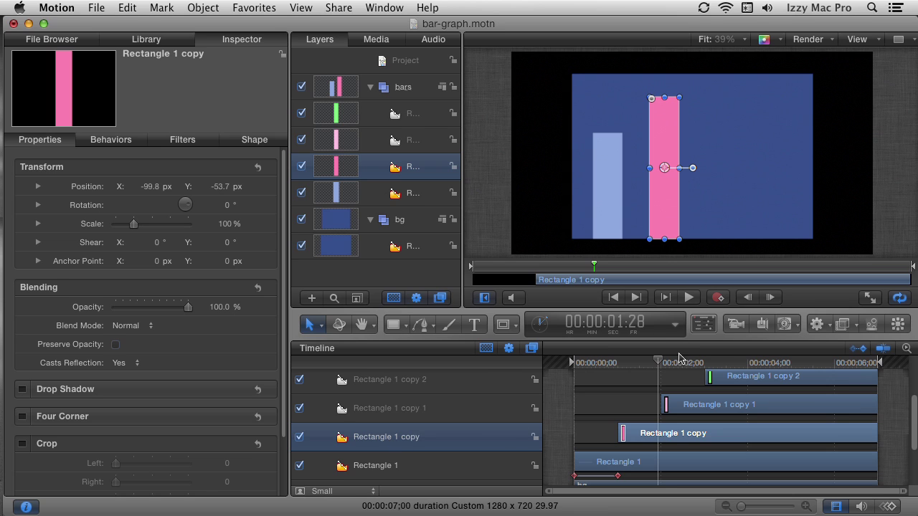
pyautogui.moveTo(668, 367); pyautogui.dragTo(851, 366)
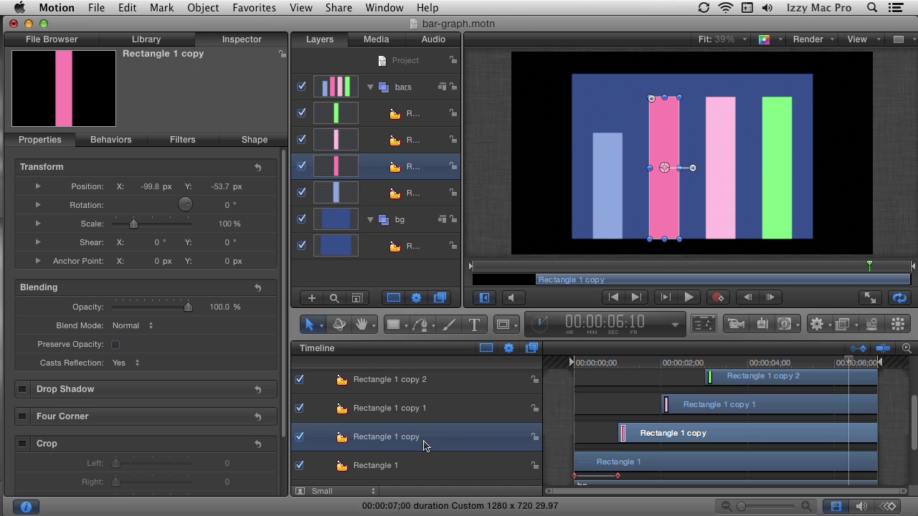
pyautogui.hotkey('shift', 'i')
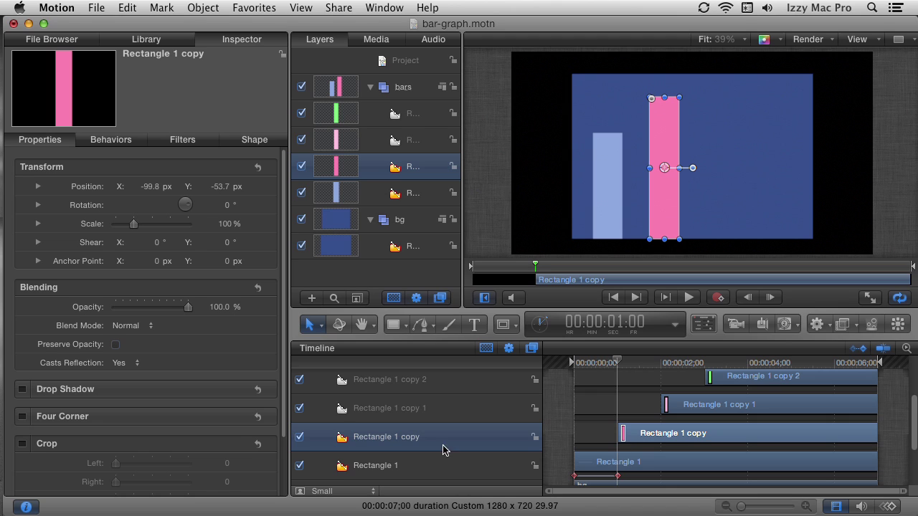
pyautogui.click(22, 444)
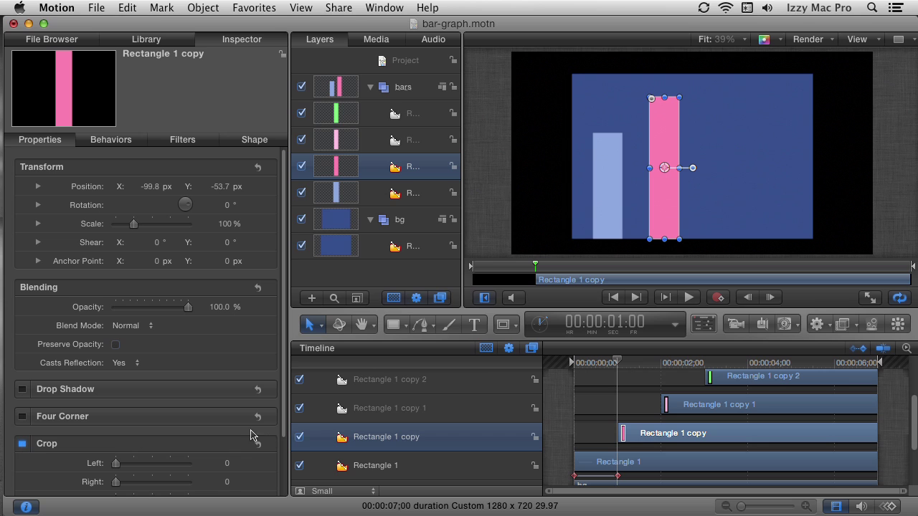
pyautogui.scroll(-3, 284, 414)
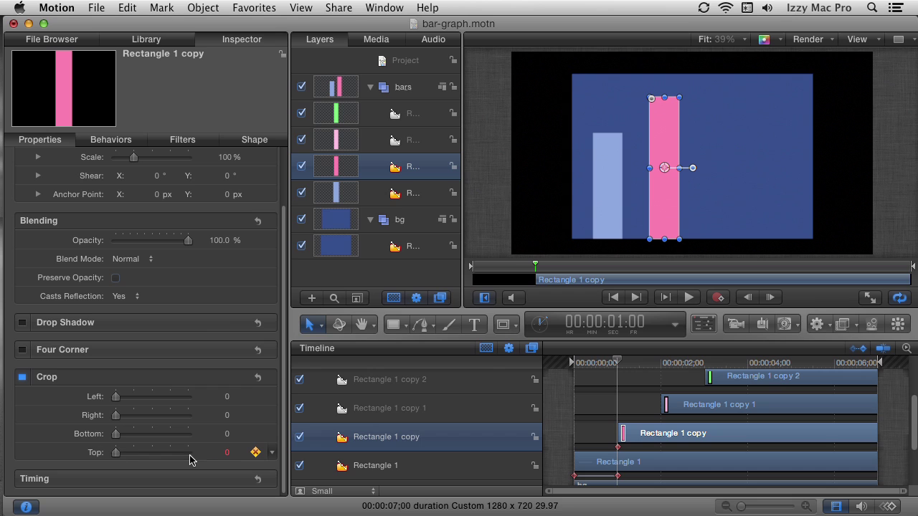
pyautogui.moveTo(225, 453)
pyautogui.mouseDown()
pyautogui.moveTo(217, 452)
pyautogui.moveTo(228, 456)
pyautogui.mouseUp()
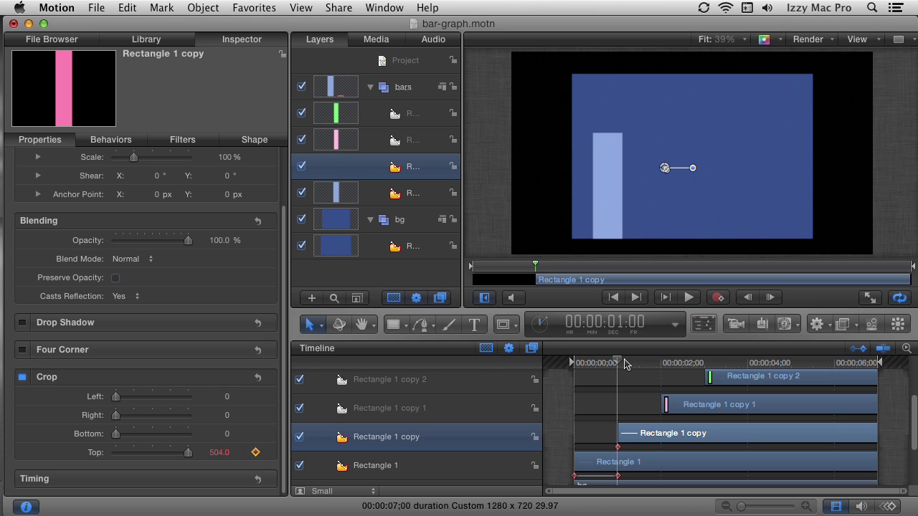
# Advance the playhead by one second to 00:00:02:00 and keyframe the pink second bar's top crop at about 379
pyautogui.click(629, 321)
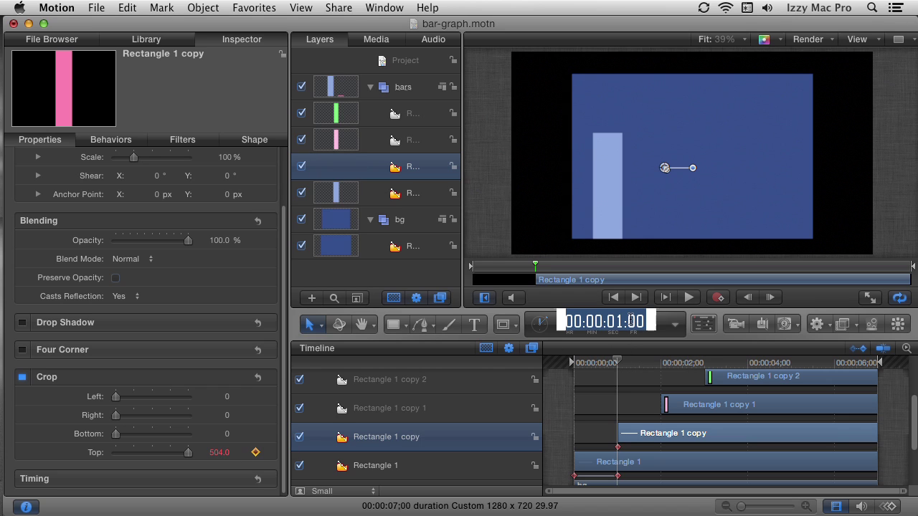
pyautogui.write('+1.')
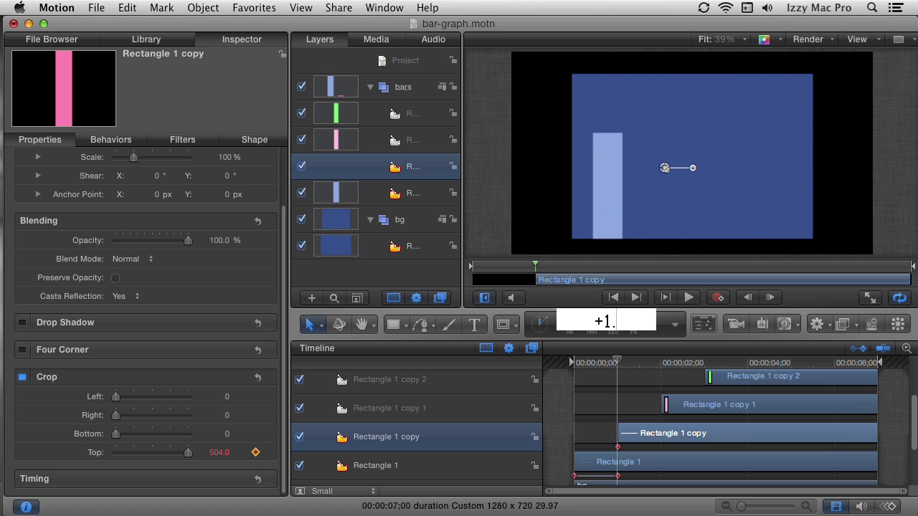
pyautogui.press('Return')
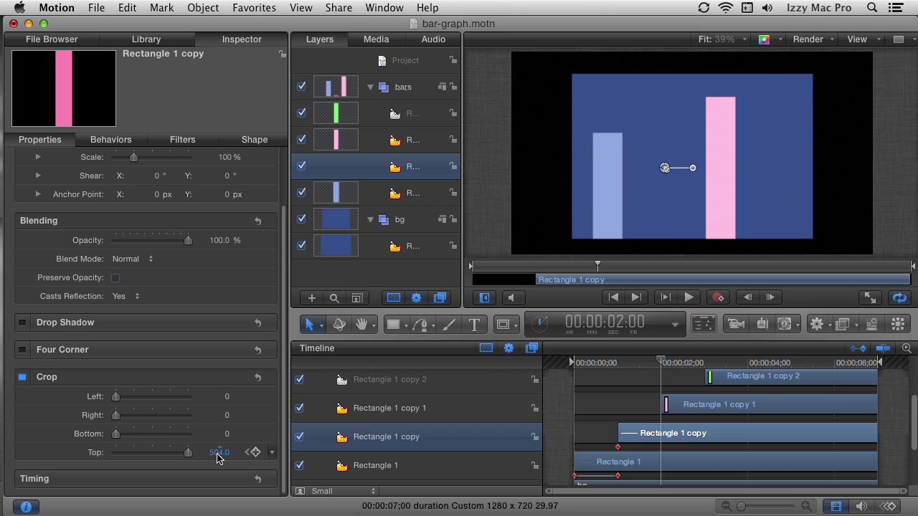
pyautogui.moveTo(219, 457)
pyautogui.mouseDown()
pyautogui.moveTo(186, 458)
pyautogui.moveTo(220, 456)
pyautogui.mouseUp()
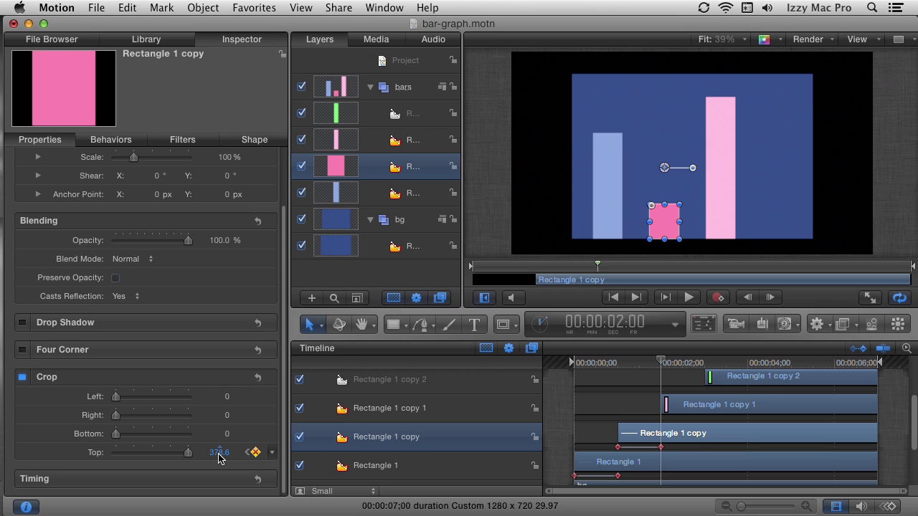
# Enable Crop on the light pink third bar and keyframe its top crop at 511 at 00:00:02:00
pyautogui.click(471, 413)
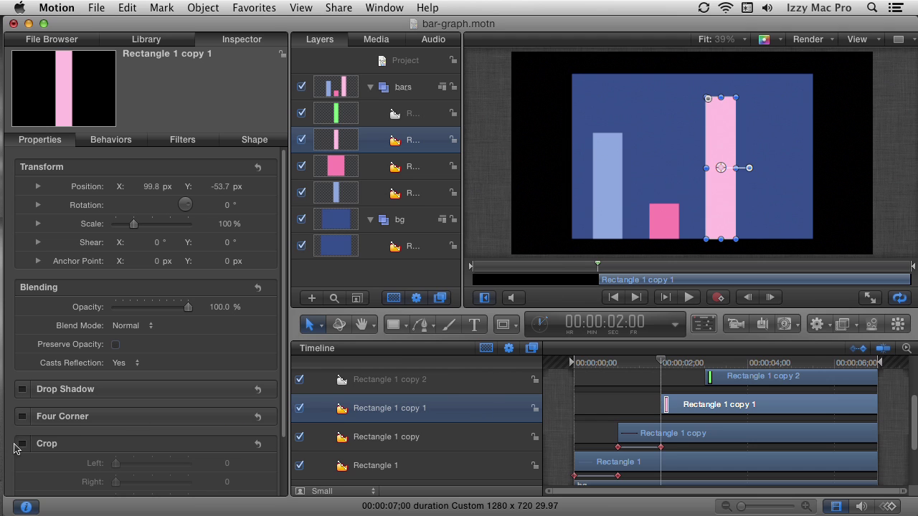
pyautogui.click(22, 444)
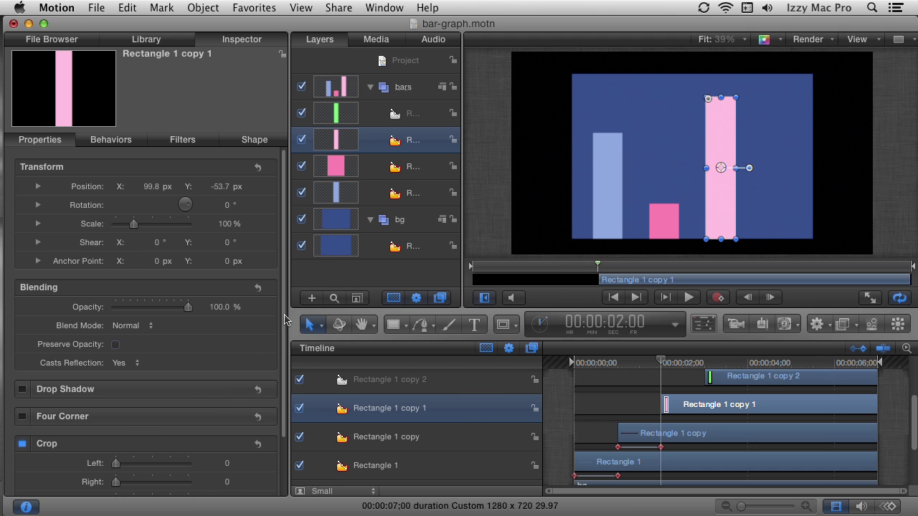
pyautogui.moveTo(286, 322); pyautogui.dragTo(276, 418)
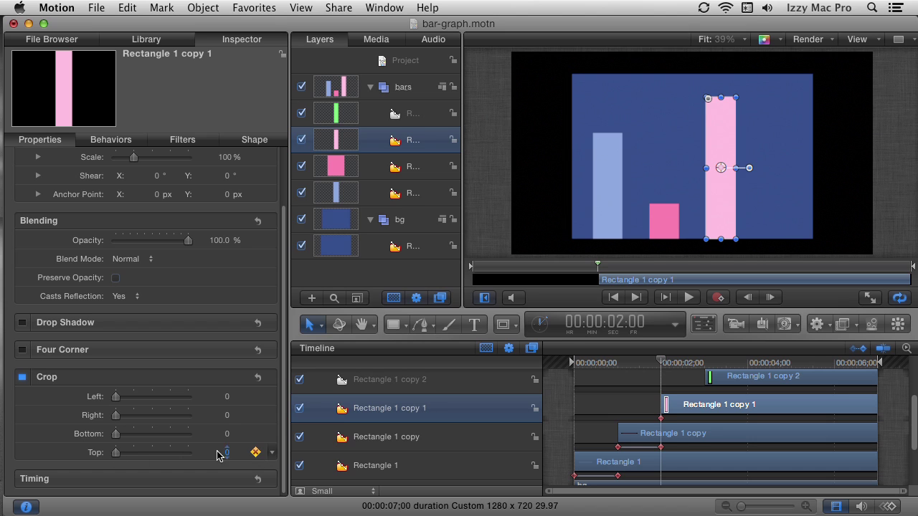
pyautogui.moveTo(228, 457); pyautogui.dragTo(323, 457)
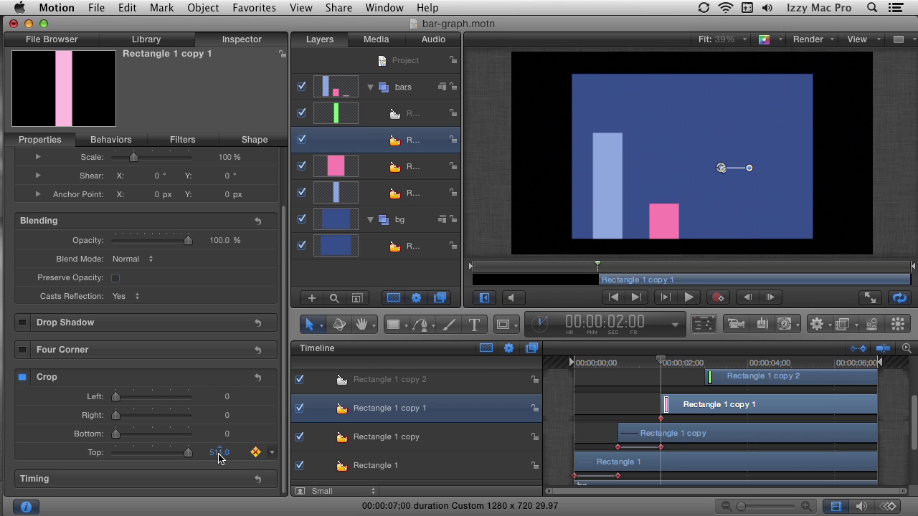
# Advance the playhead by one second to 00:00:03:00 and keyframe the light pink third bar's top crop at 26
pyautogui.click(625, 321)
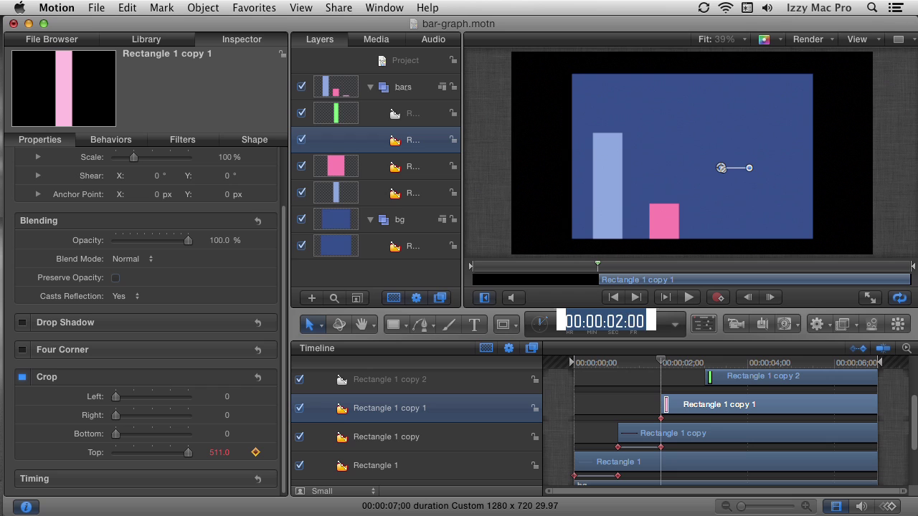
pyautogui.write('+1.')
pyautogui.press('Return')
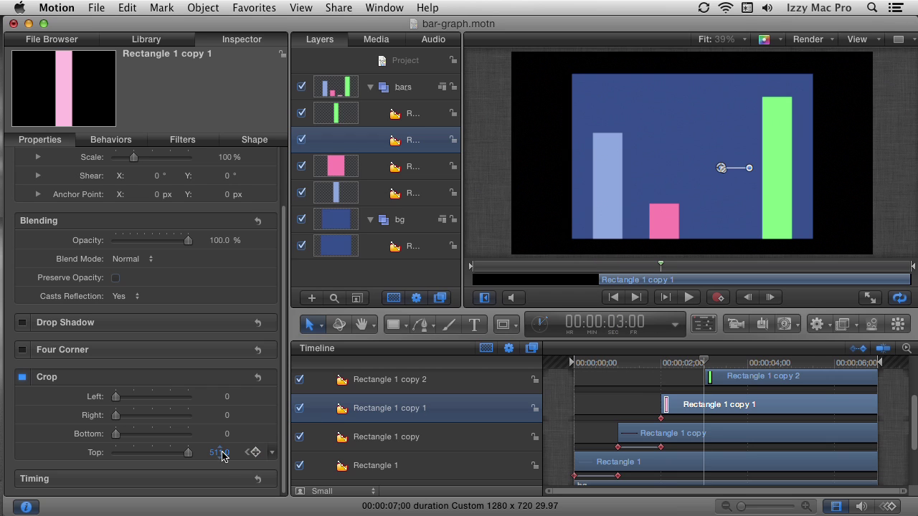
pyautogui.moveTo(220, 453); pyautogui.dragTo(173, 453)
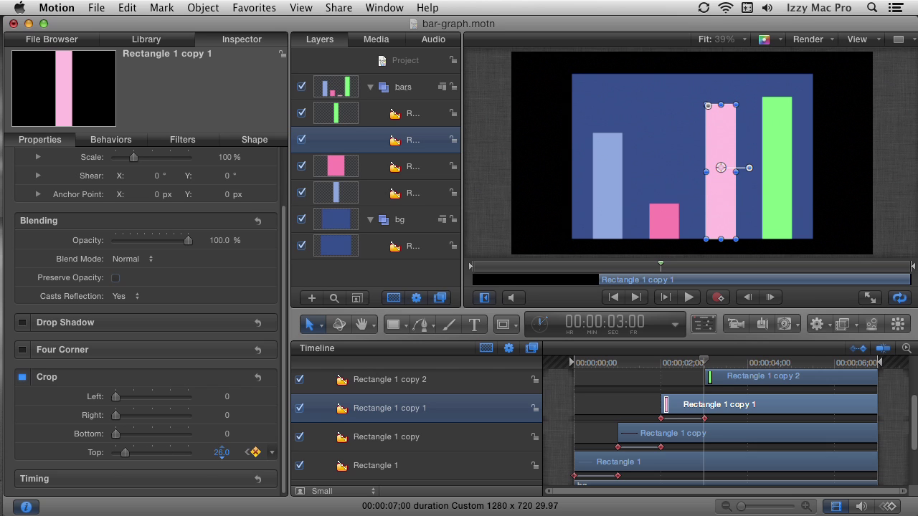
# Enable Crop on the green fourth bar and keyframe its top crop at 505 at 00:00:03:00
pyautogui.click(427, 383)
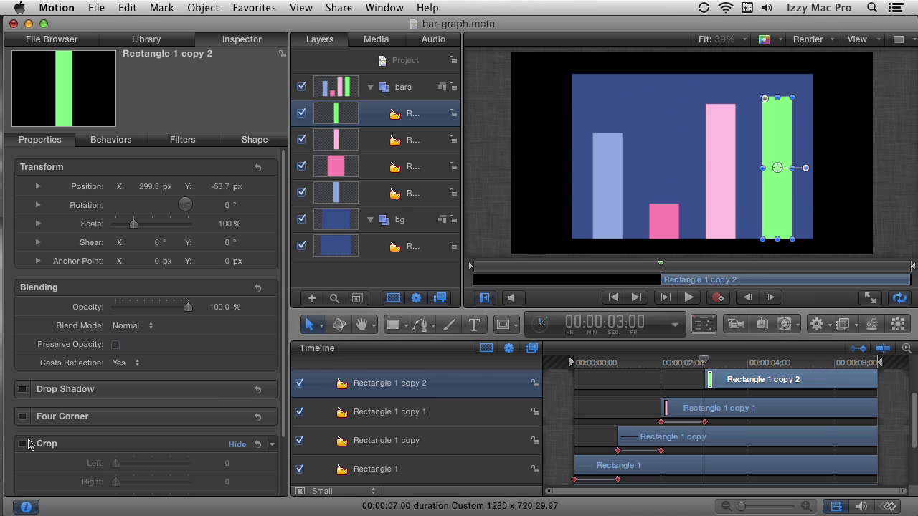
pyautogui.click(23, 444)
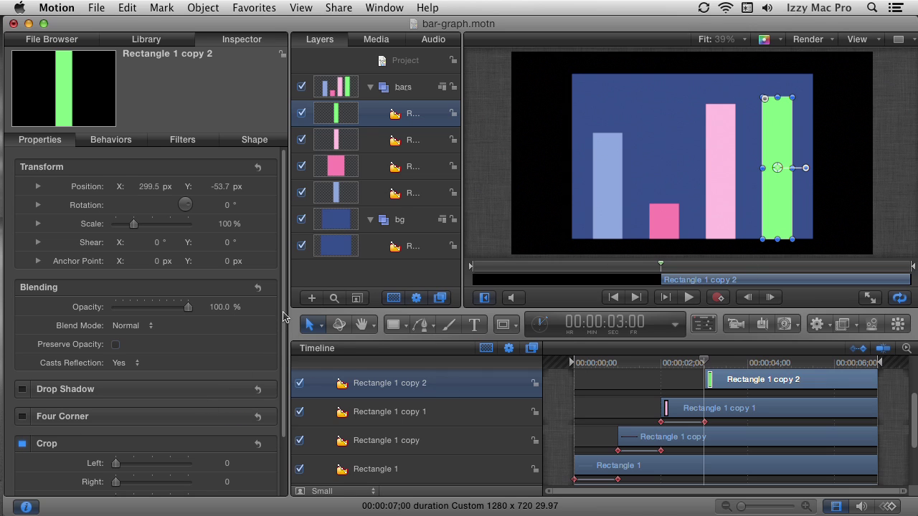
pyautogui.scroll(-3, 283, 315)
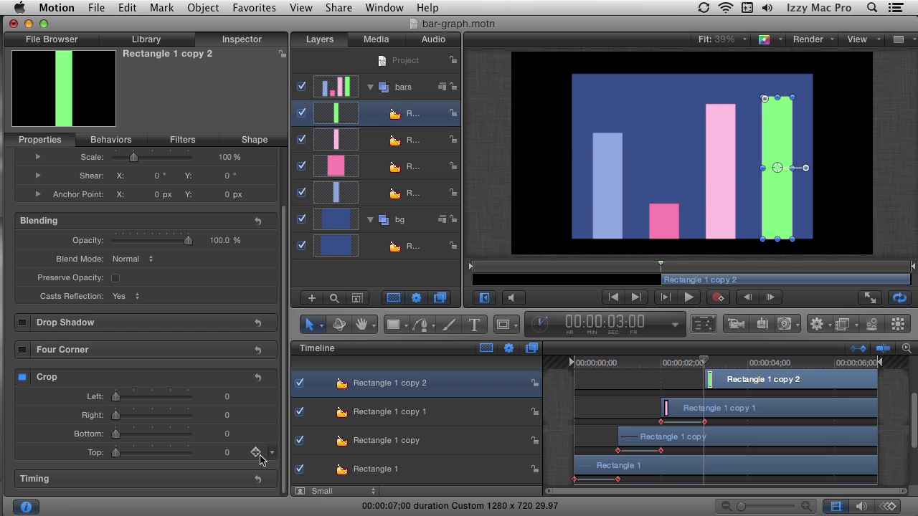
pyautogui.click(256, 452)
pyautogui.click(227, 453)
pyautogui.write('50')
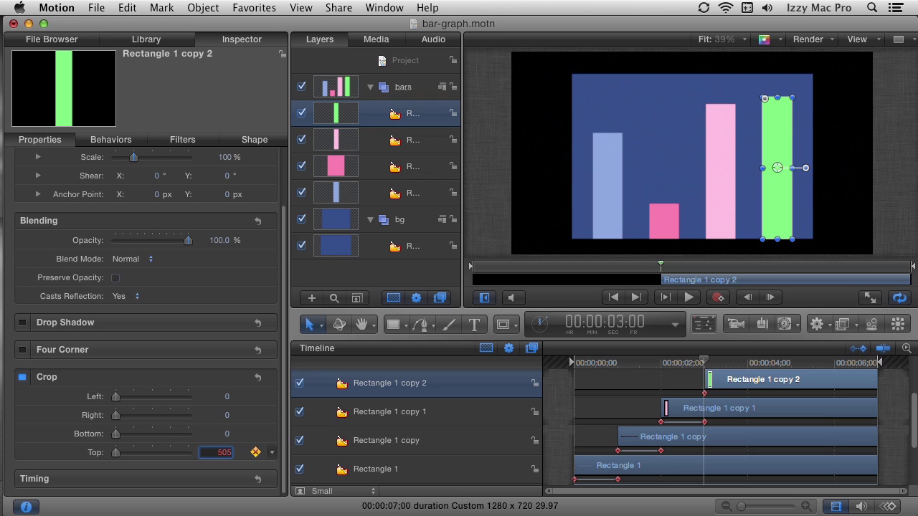
pyautogui.write('5')
pyautogui.press('Return')
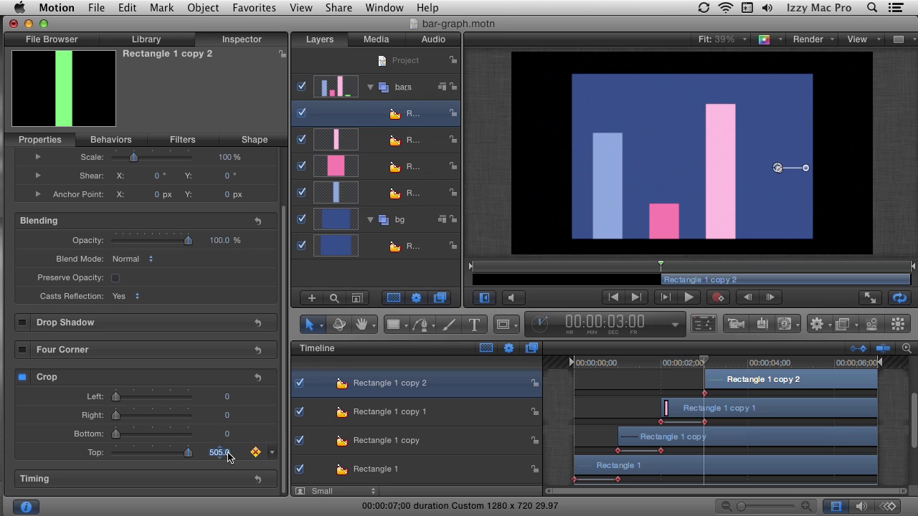
# Advance the playhead by one second to 00:00:04:00 and keyframe the green fourth bar's top crop at 185
pyautogui.click(615, 324)
pyautogui.write('+1.')
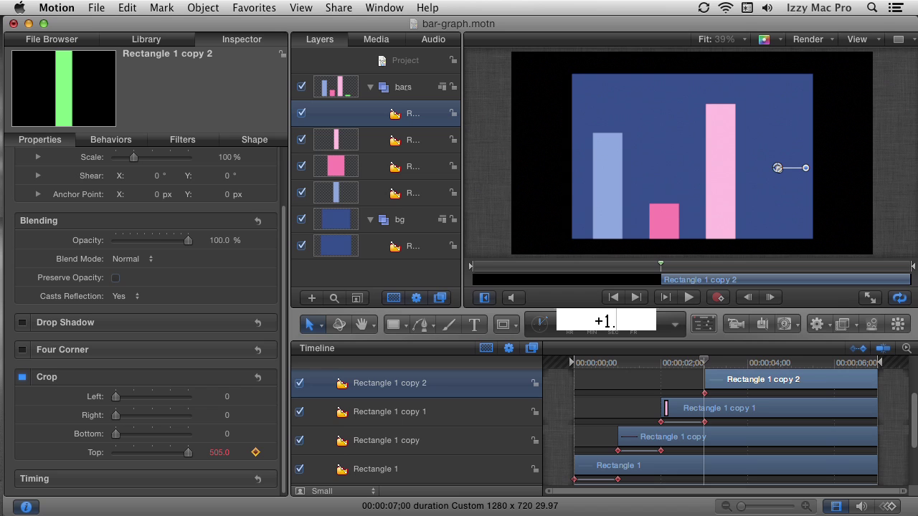
pyautogui.press('Return')
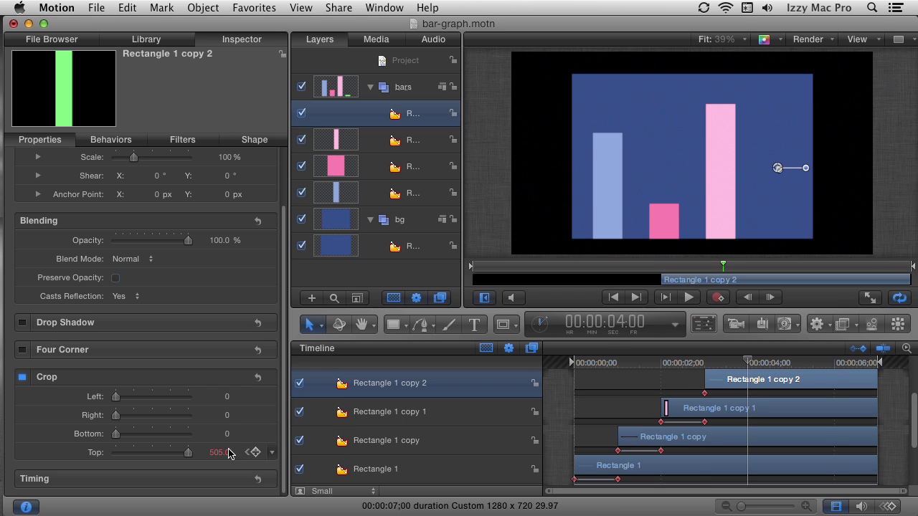
pyautogui.moveTo(218, 455)
pyautogui.mouseDown()
pyautogui.moveTo(262, 456)
pyautogui.moveTo(211, 453)
pyautogui.moveTo(231, 453)
pyautogui.mouseUp()
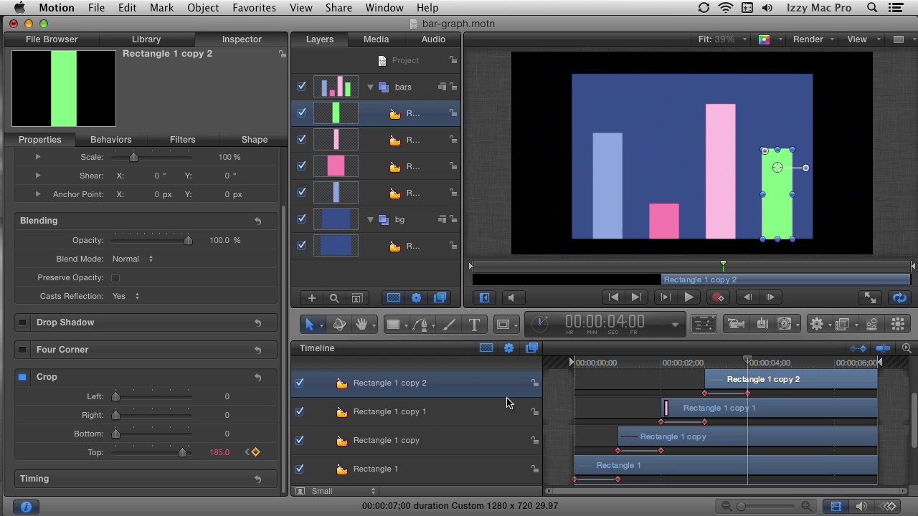
# Deselect everything and play back the growth of all four bars from the start of the project
pyautogui.moveTo(610, 364); pyautogui.dragTo(559, 368)
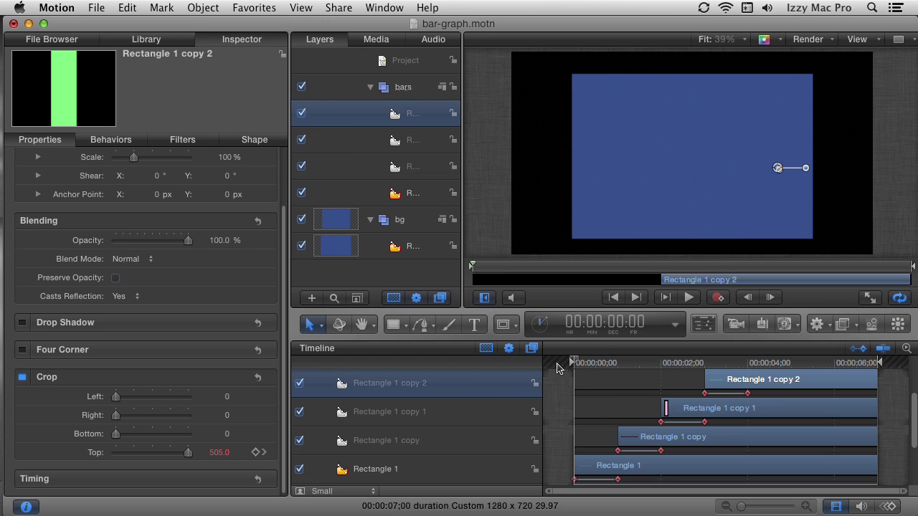
pyautogui.click(396, 279)
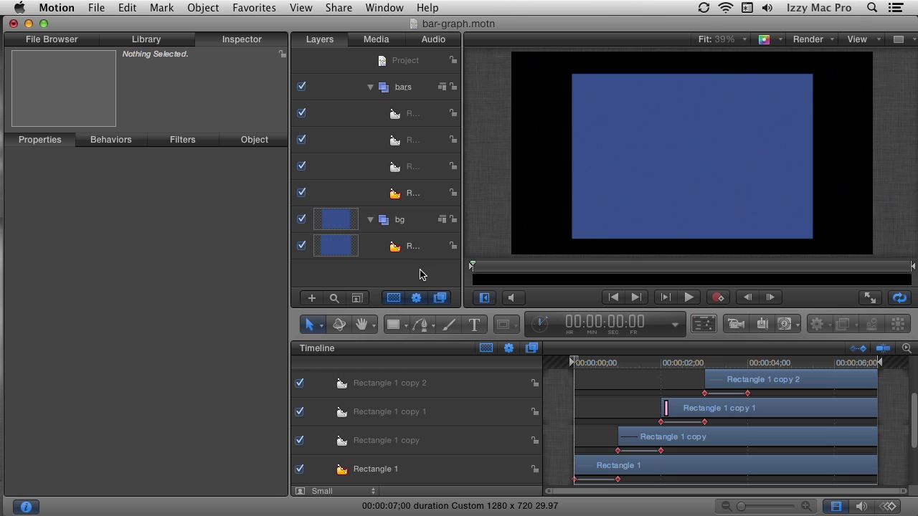
pyautogui.press('space')
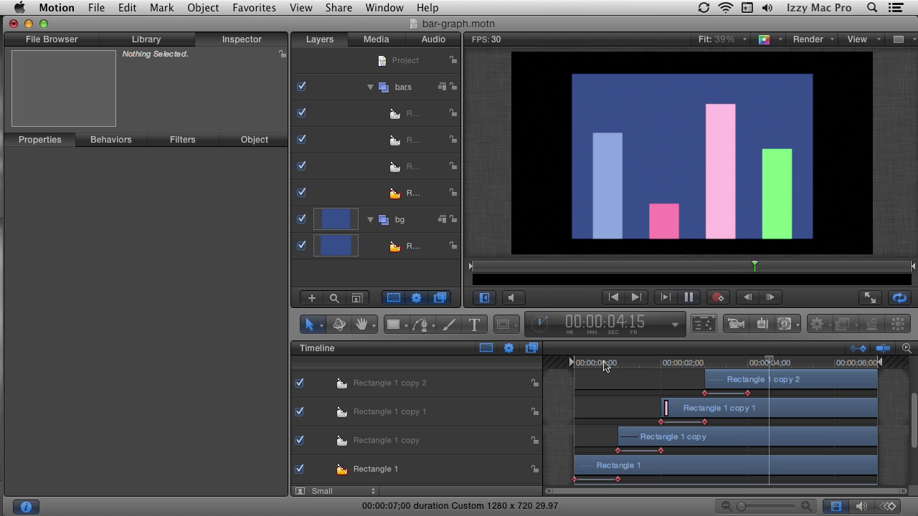
pyautogui.press('space')
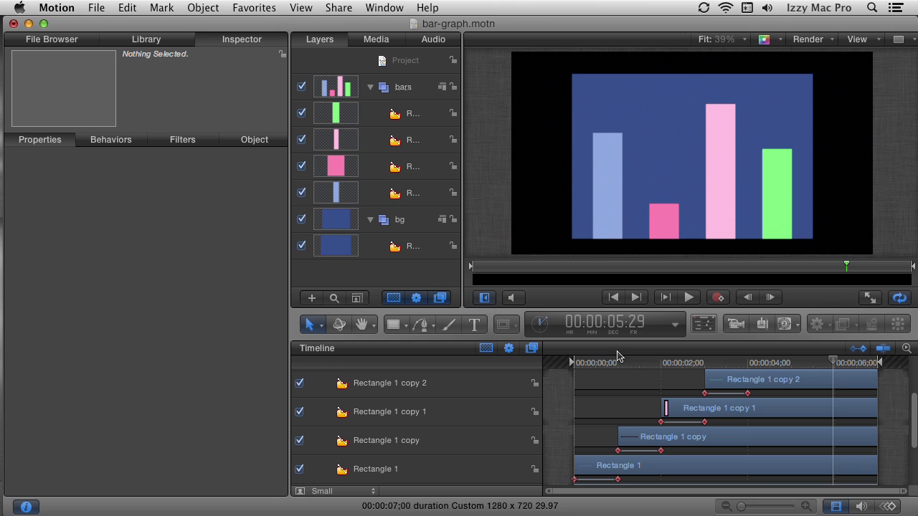
# Add a new camera to the project and switch the existing 2D groups to 3D
pyautogui.click(215, 8)
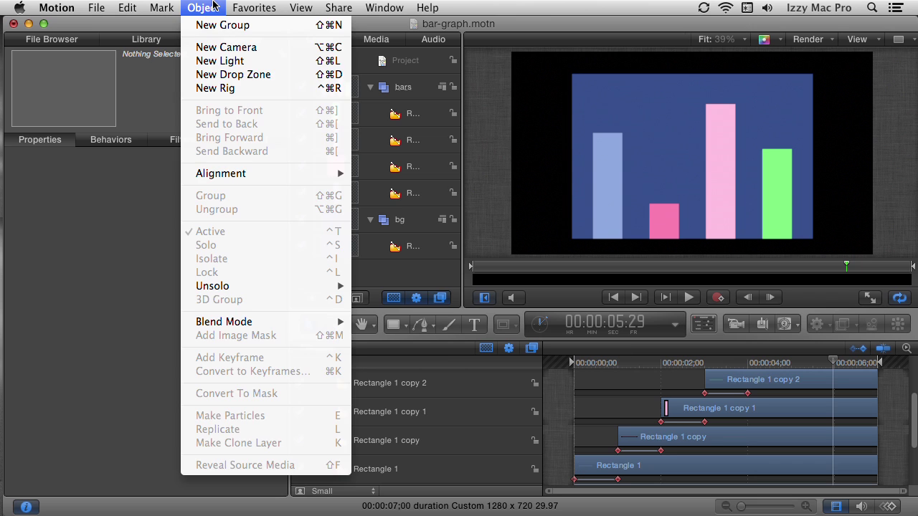
pyautogui.click(225, 48)
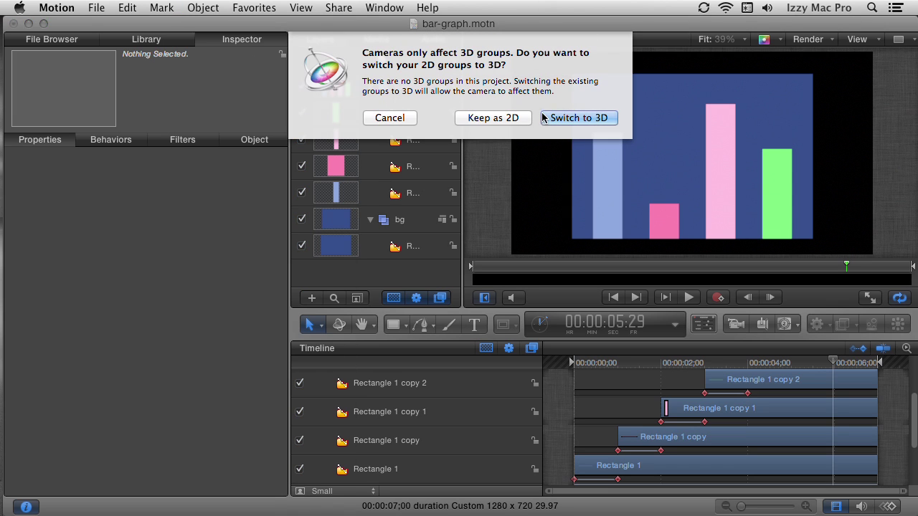
pyautogui.click(579, 117)
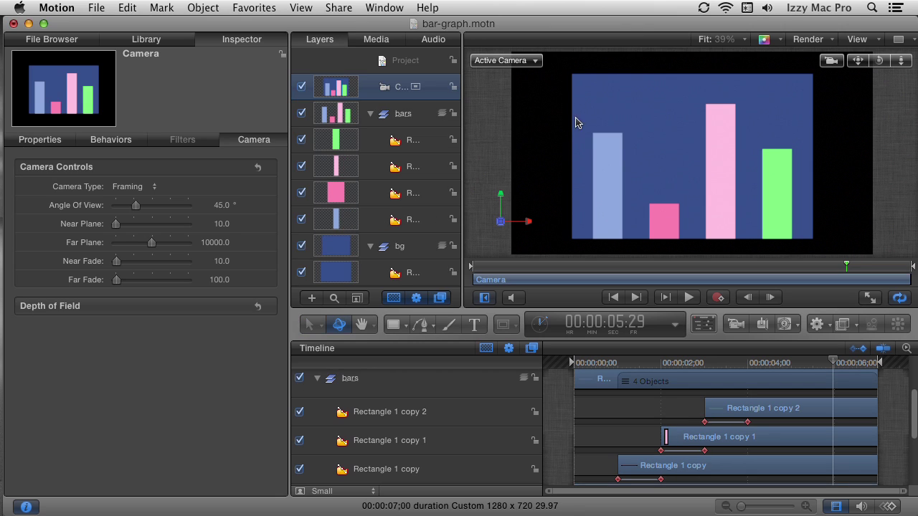
# In the Perspective view, move the bars group forward along Z in front of the blue background, and return to the Active Camera view
pyautogui.click(534, 62)
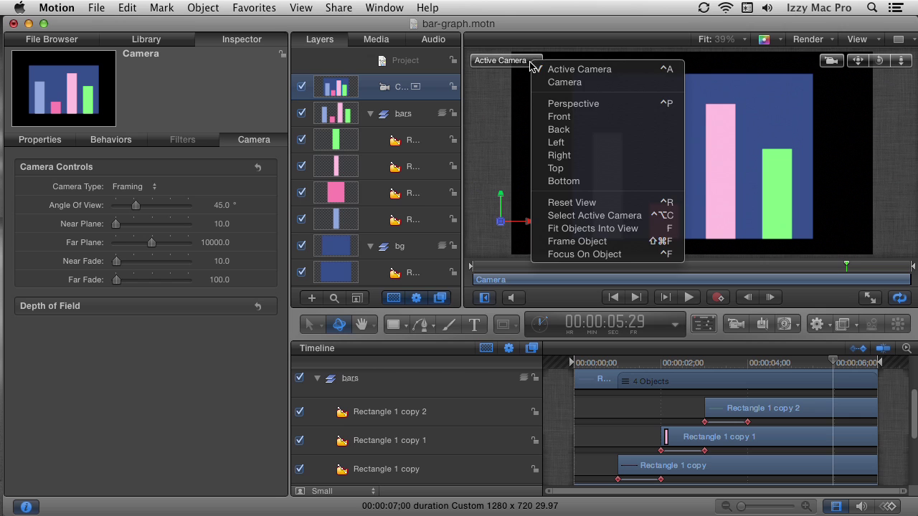
pyautogui.click(560, 105)
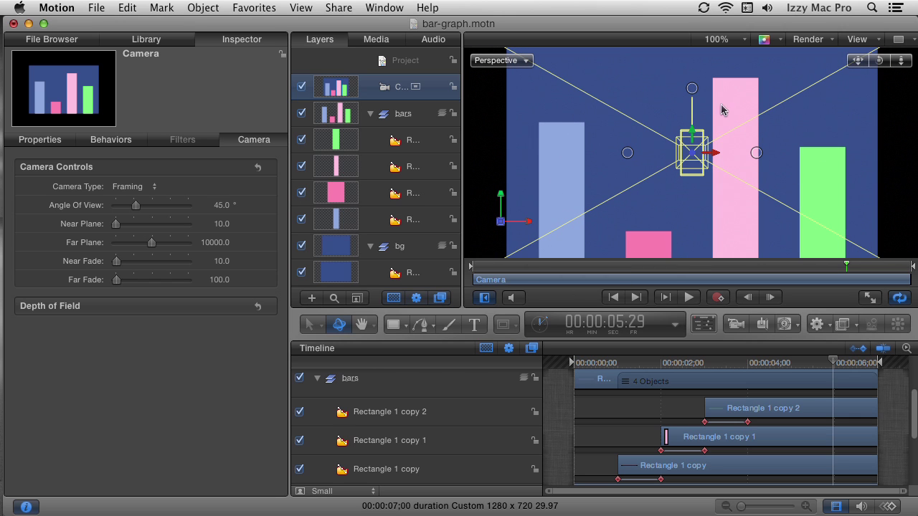
pyautogui.click(717, 40)
pyautogui.click(719, 55)
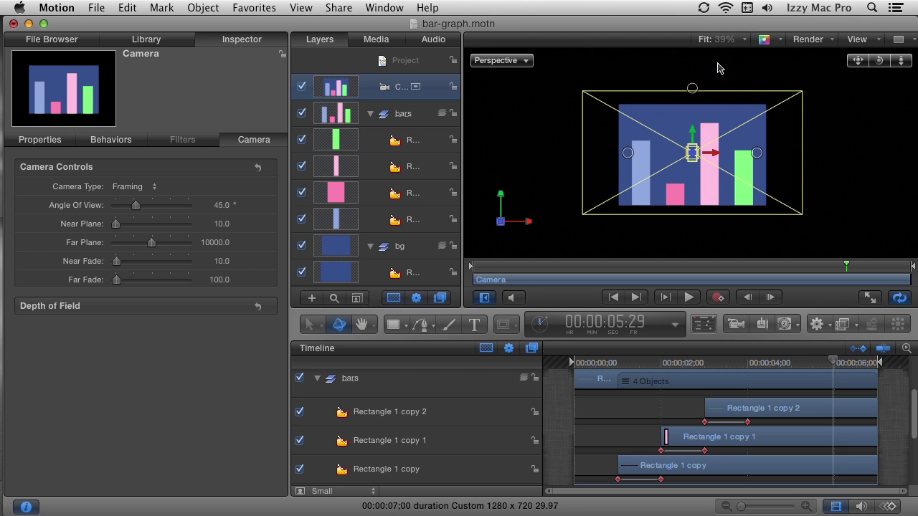
pyautogui.moveTo(881, 61); pyautogui.dragTo(813, 66)
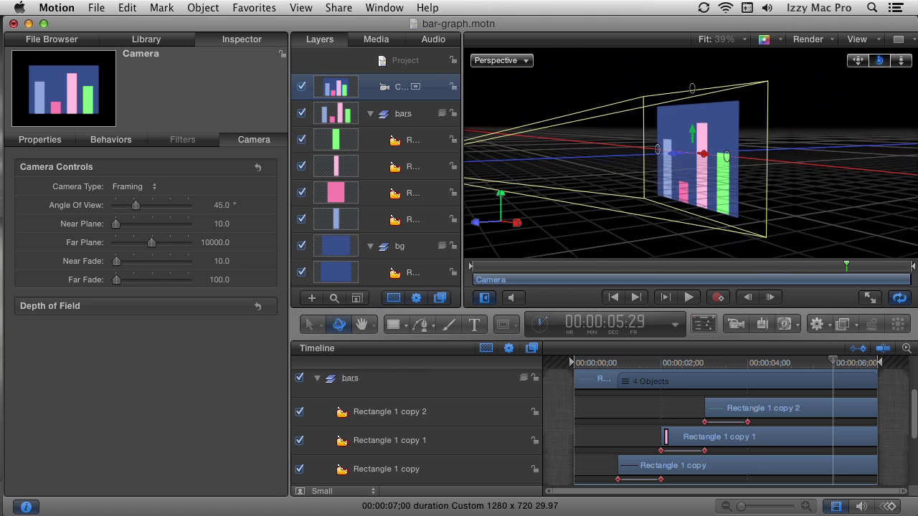
pyautogui.moveTo(879, 60)
pyautogui.mouseDown()
pyautogui.moveTo(890, 61)
pyautogui.moveTo(880, 63)
pyautogui.mouseUp()
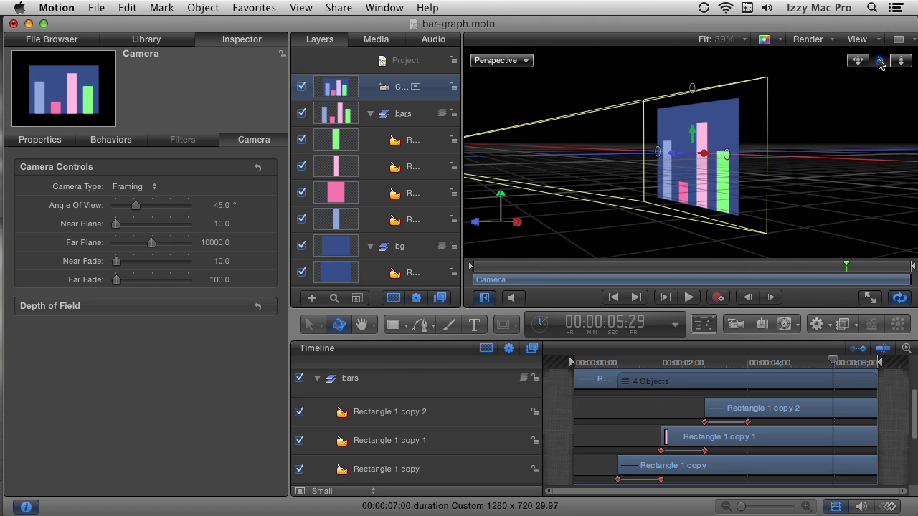
pyautogui.click(394, 114)
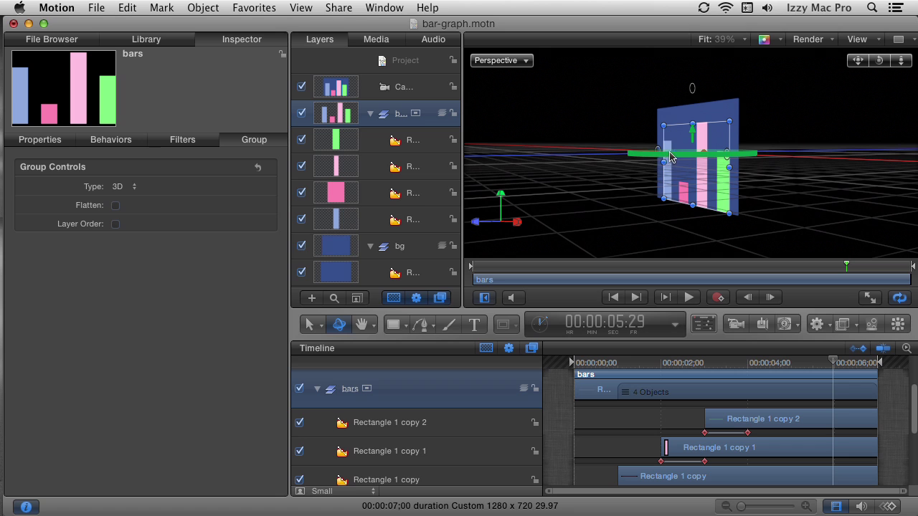
pyautogui.moveTo(673, 158); pyautogui.dragTo(656, 161)
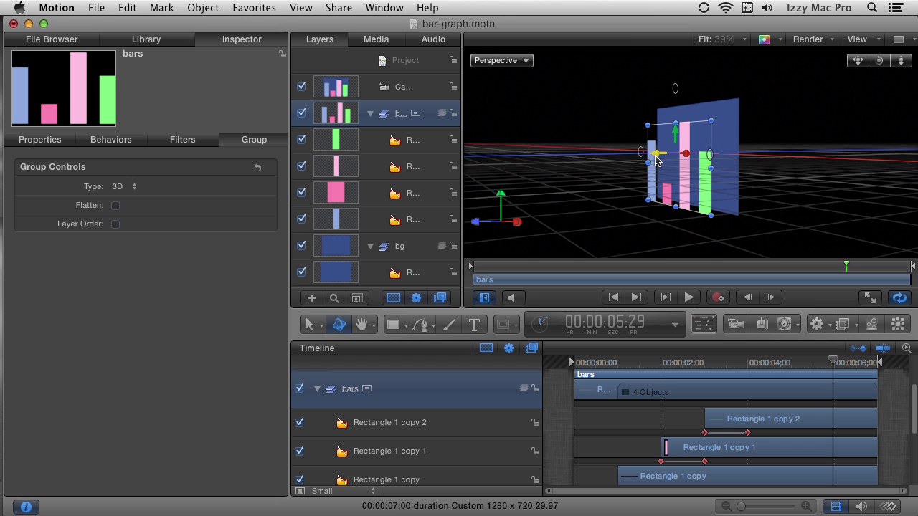
pyautogui.moveTo(879, 60); pyautogui.dragTo(802, 75)
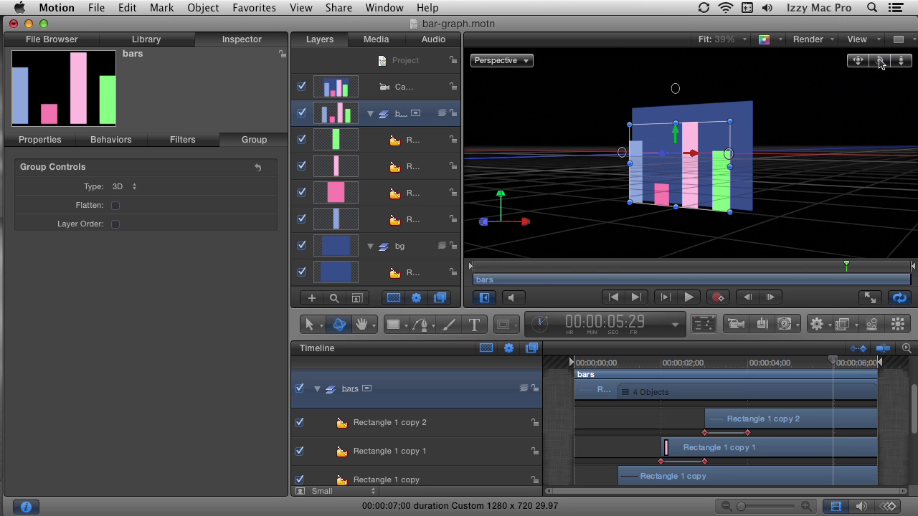
pyautogui.click(502, 61)
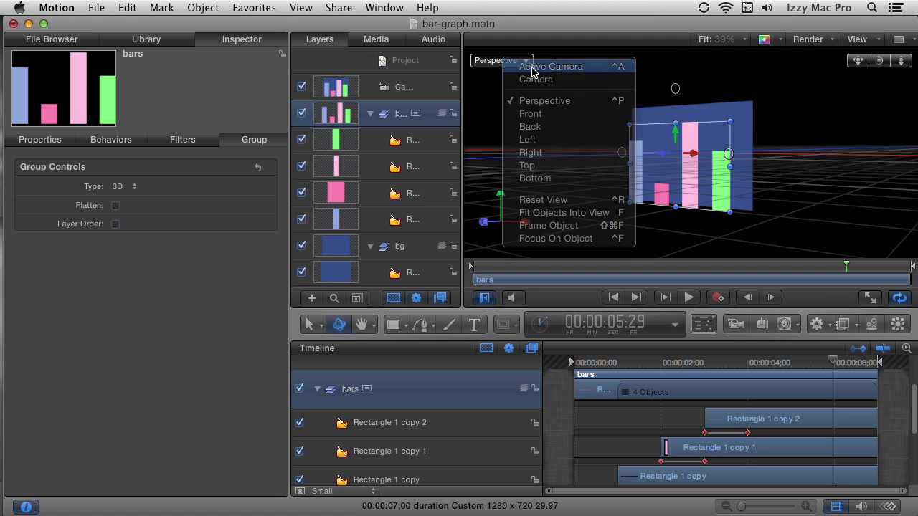
pyautogui.click(529, 66)
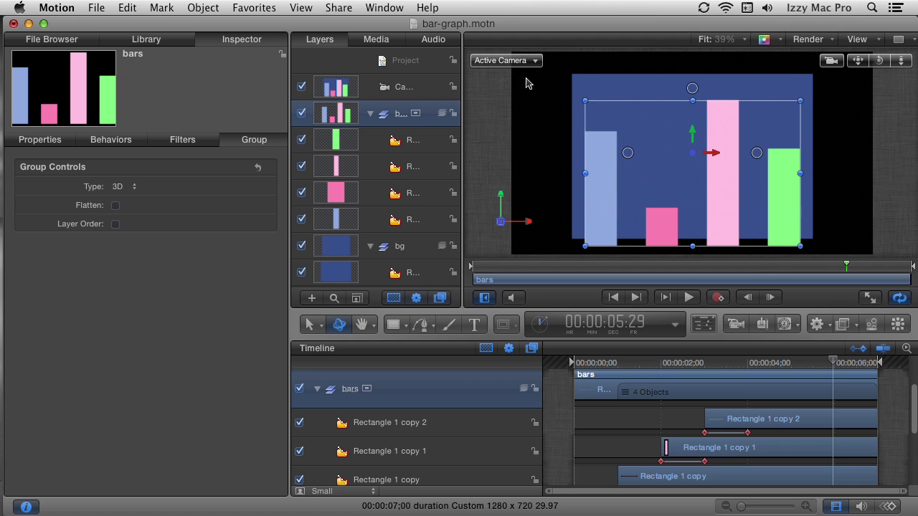
# Apply the Sweep camera behavior to the camera
pyautogui.click(385, 89)
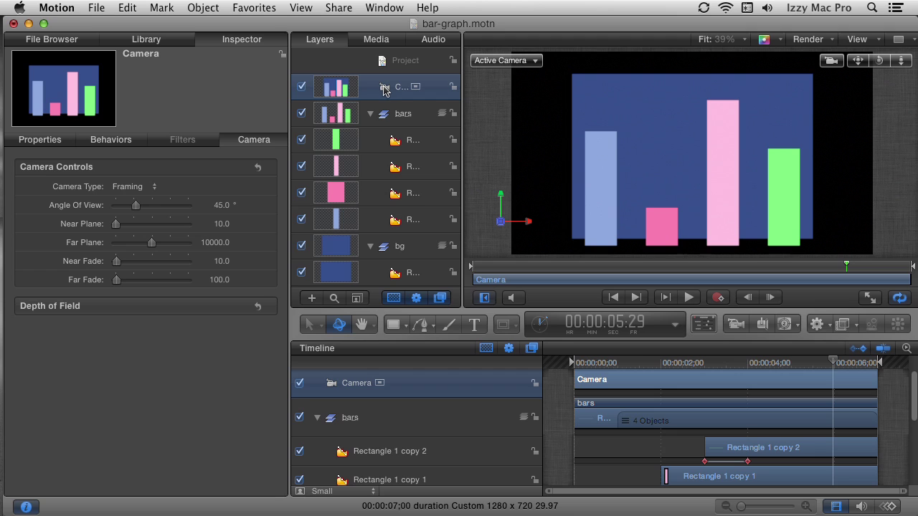
pyautogui.click(827, 328)
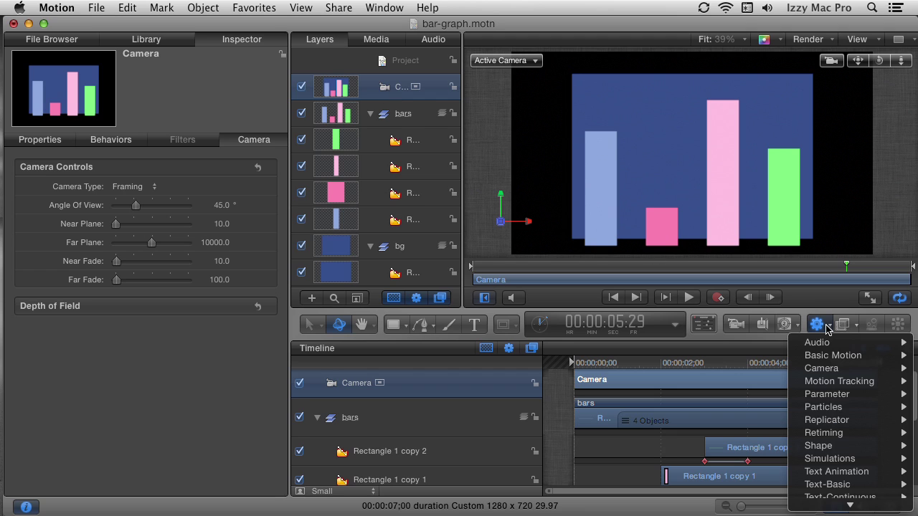
pyautogui.moveTo(831, 370)
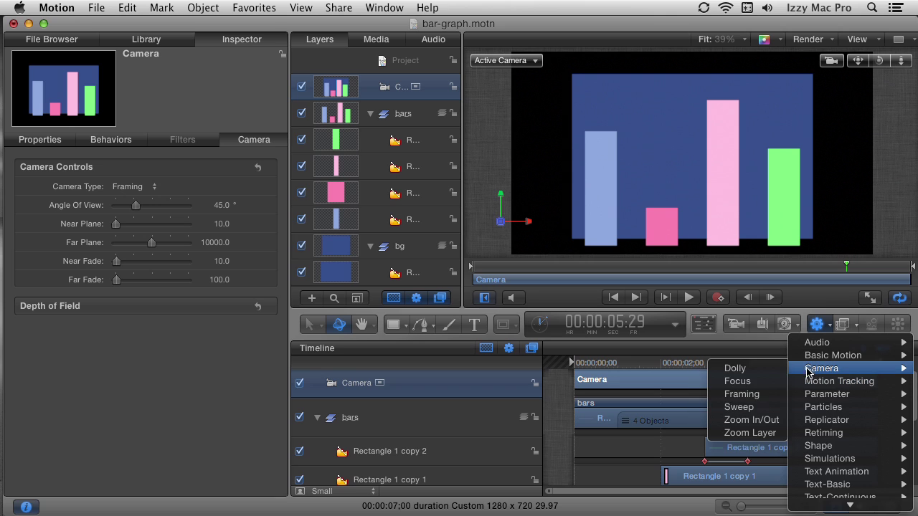
pyautogui.click(744, 408)
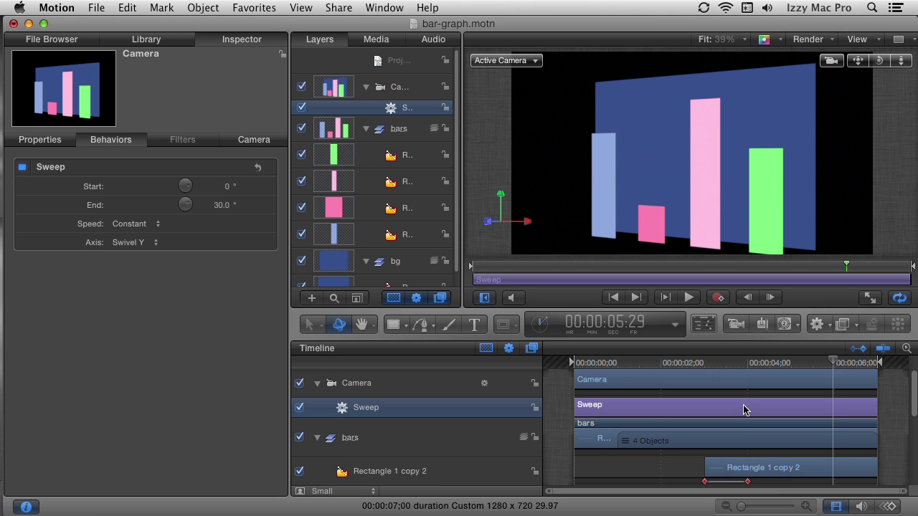
# Play back the animation from the start to check the camera sweep around the graph
pyautogui.moveTo(491, 268); pyautogui.dragTo(466, 267)
pyautogui.press('space')
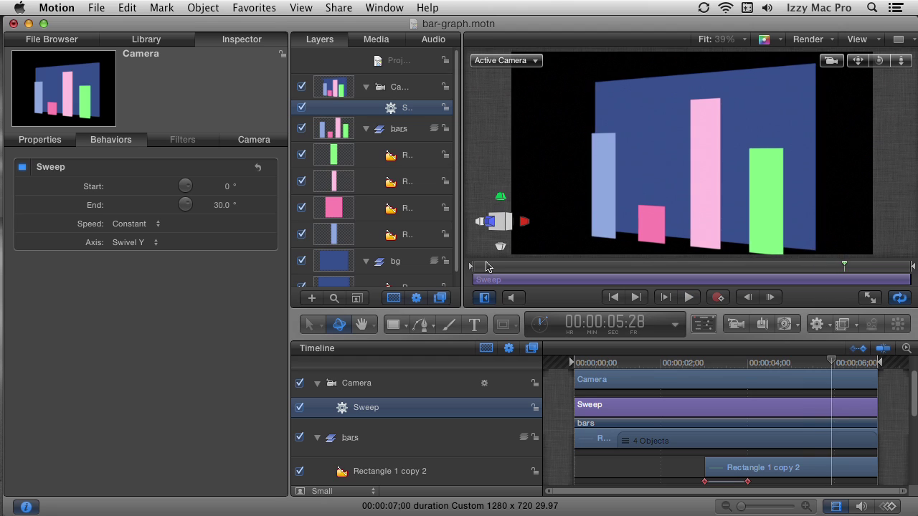
pyautogui.press('space')
# Set the camera's Sweep behavior to start at -35° and end at 35°, and play back the animation from the start
pyautogui.press('Home')
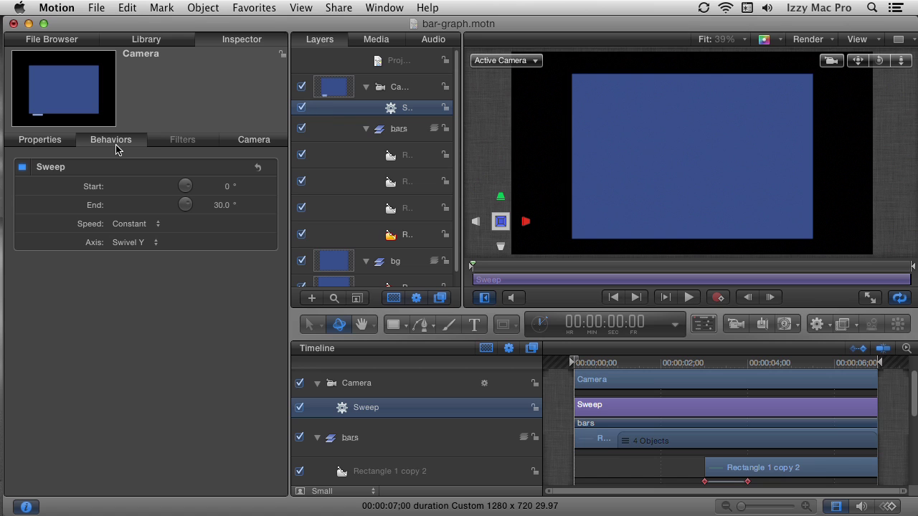
pyautogui.doubleClick(227, 187)
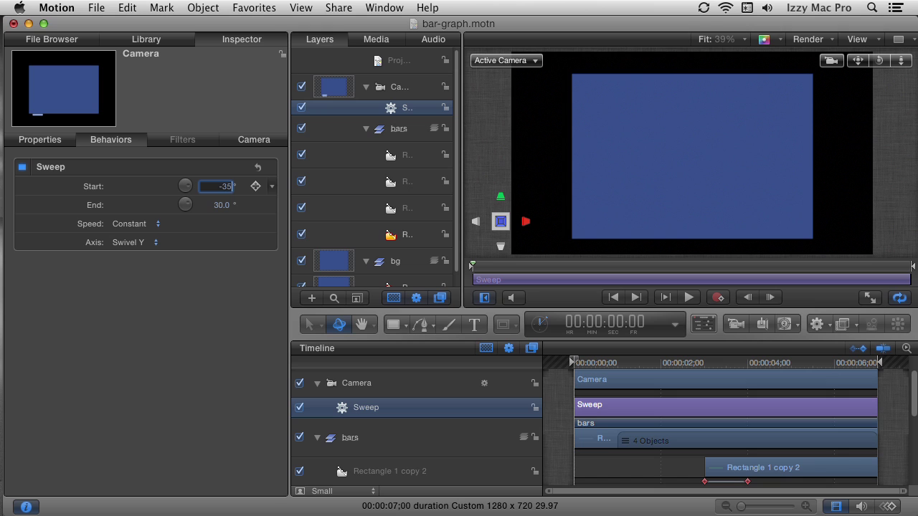
pyautogui.press('Return')
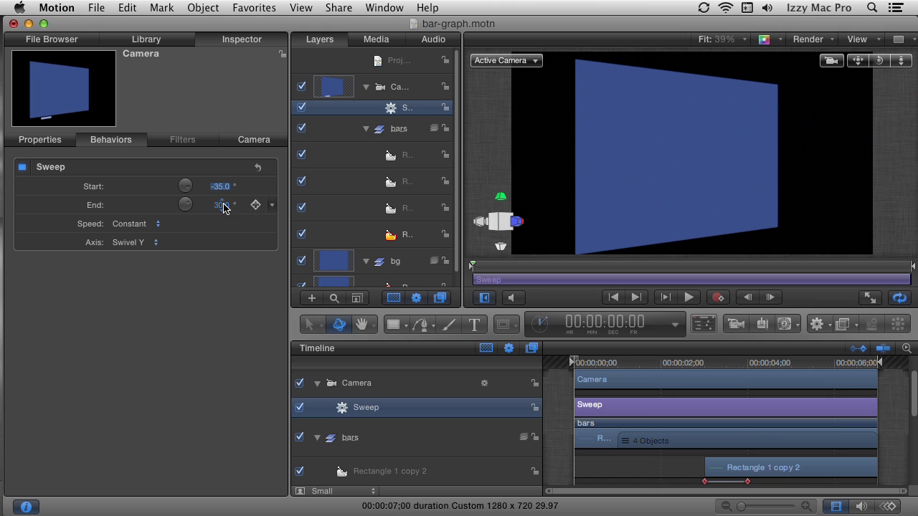
pyautogui.doubleClick(222, 205)
pyautogui.write('35')
pyautogui.press('Return')
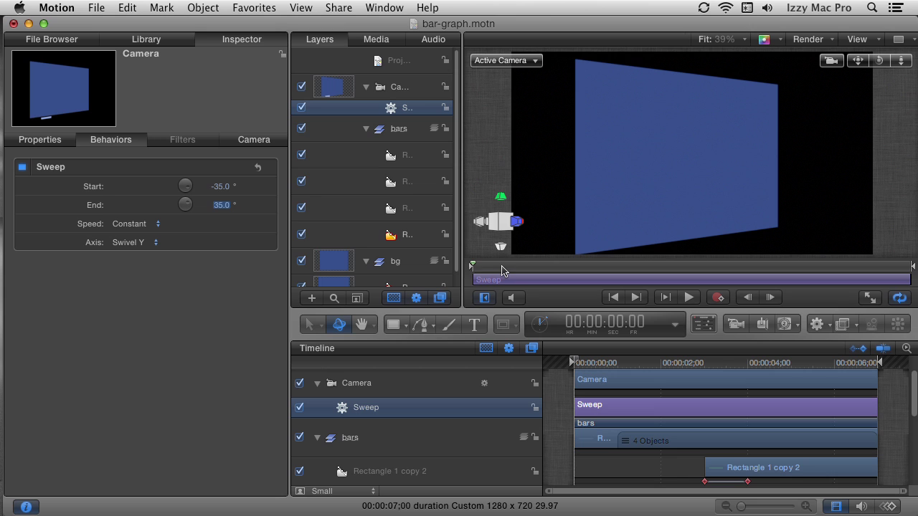
pyautogui.moveTo(494, 271); pyautogui.dragTo(467, 271)
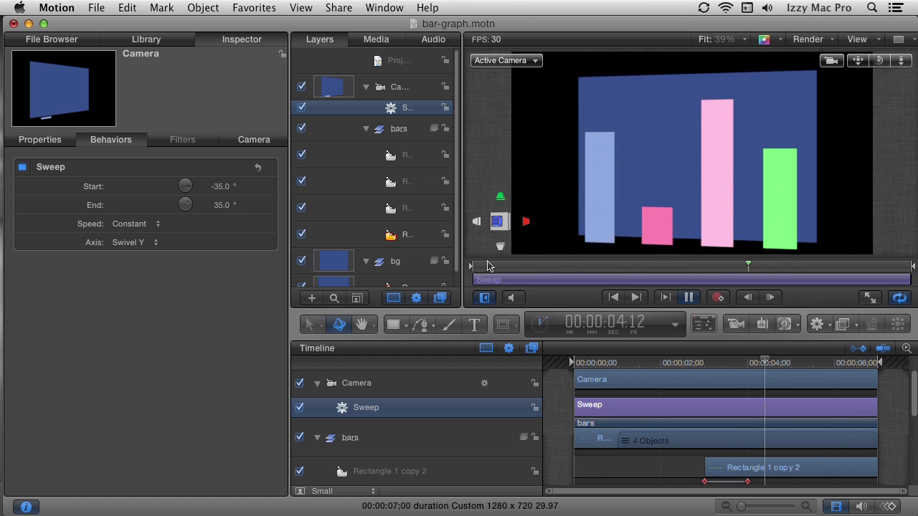
pyautogui.press('space')
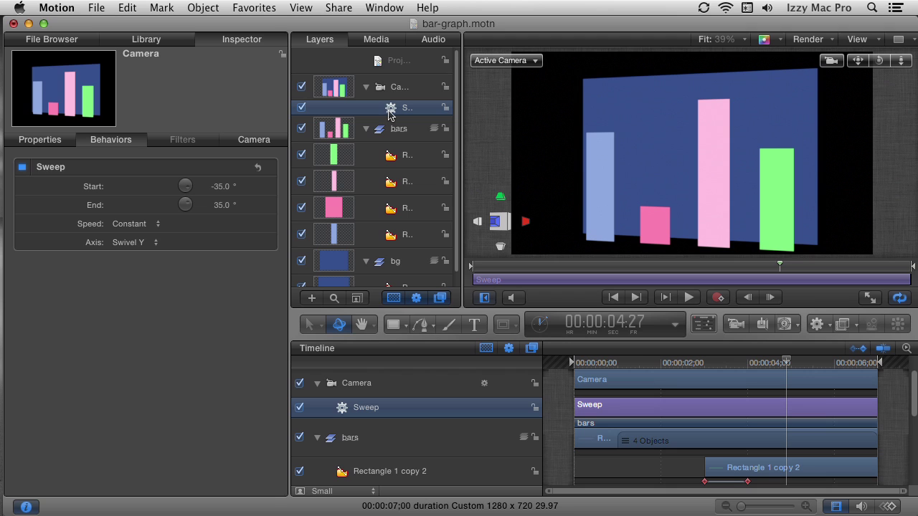
# Duplicate the Sweep behavior, set the copy's axis to Tilt X, and scrub through the animation to check the camera tilt
pyautogui.press('super+d')
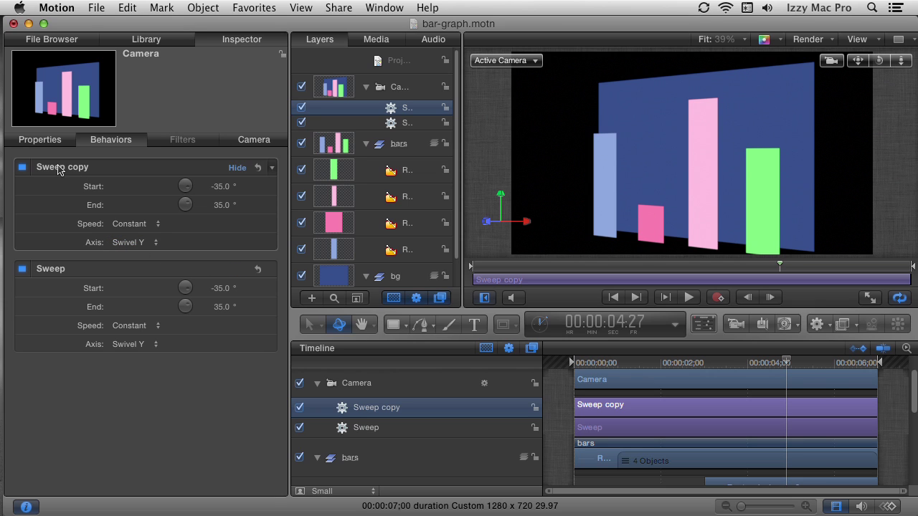
pyautogui.click(132, 243)
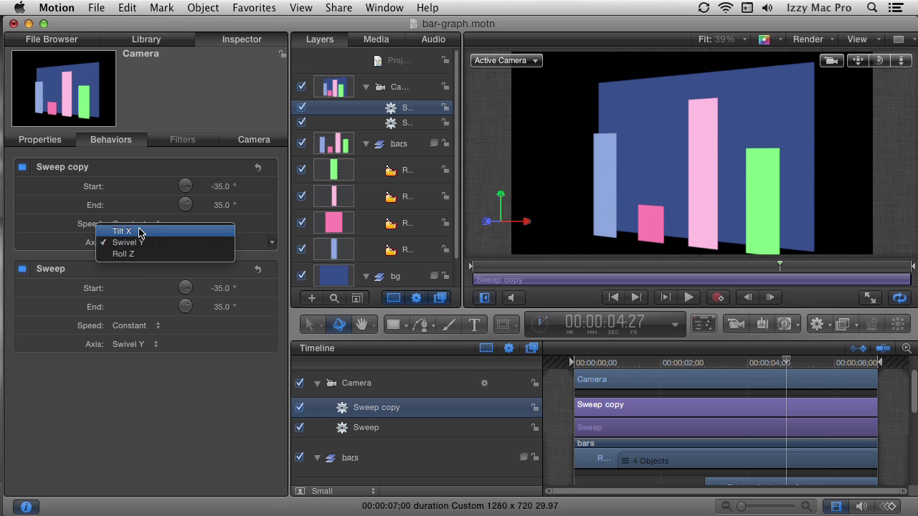
pyautogui.click(143, 231)
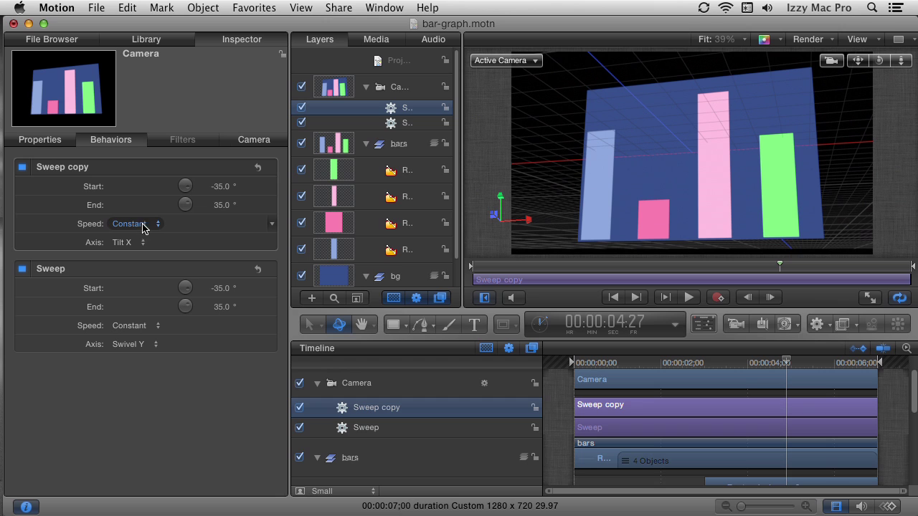
pyautogui.moveTo(256, 188)
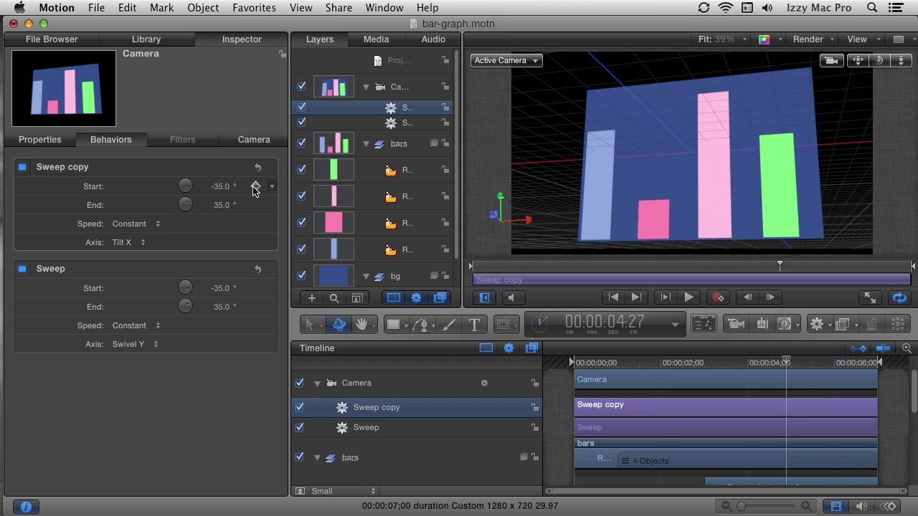
pyautogui.click(474, 266)
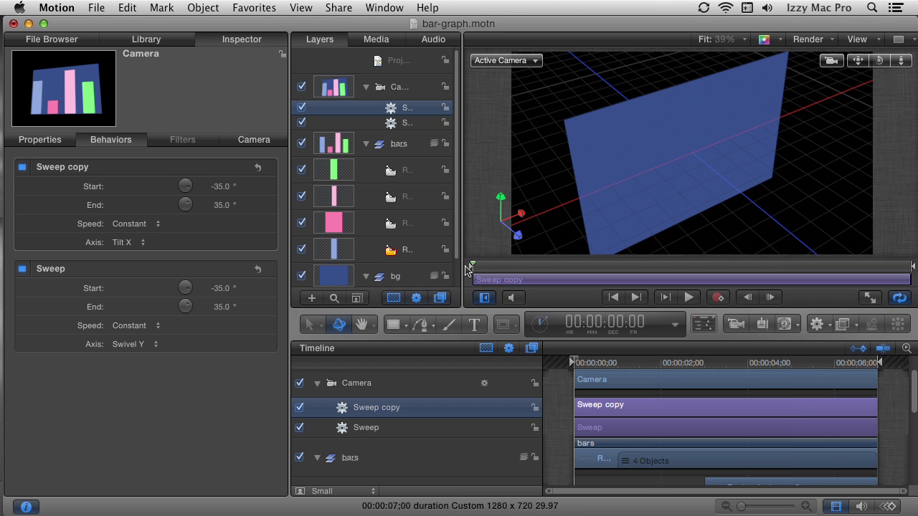
pyautogui.moveTo(471, 267); pyautogui.dragTo(911, 267)
pyautogui.moveTo(850, 268); pyautogui.dragTo(471, 262)
# Set the Sweep copy behavior's start to -8° and its end to 8°
pyautogui.click(219, 186)
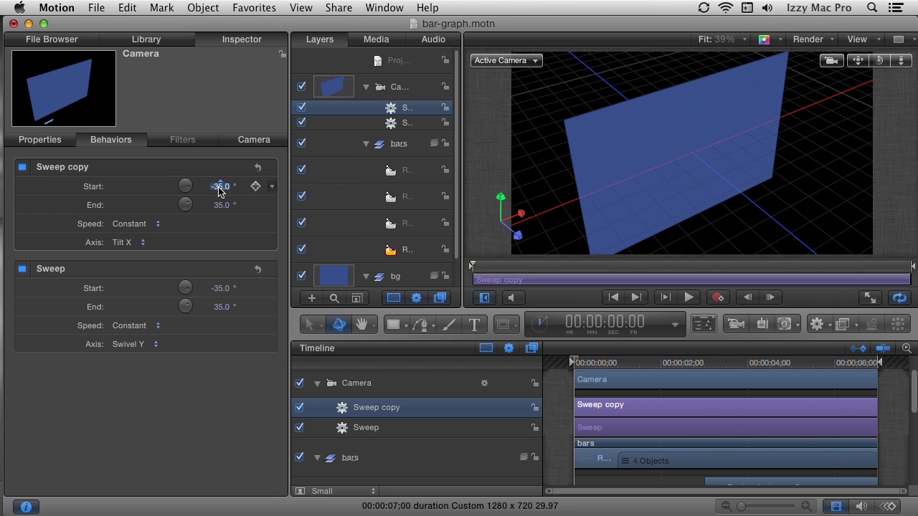
pyautogui.press('BackSpace')
pyautogui.write('-8')
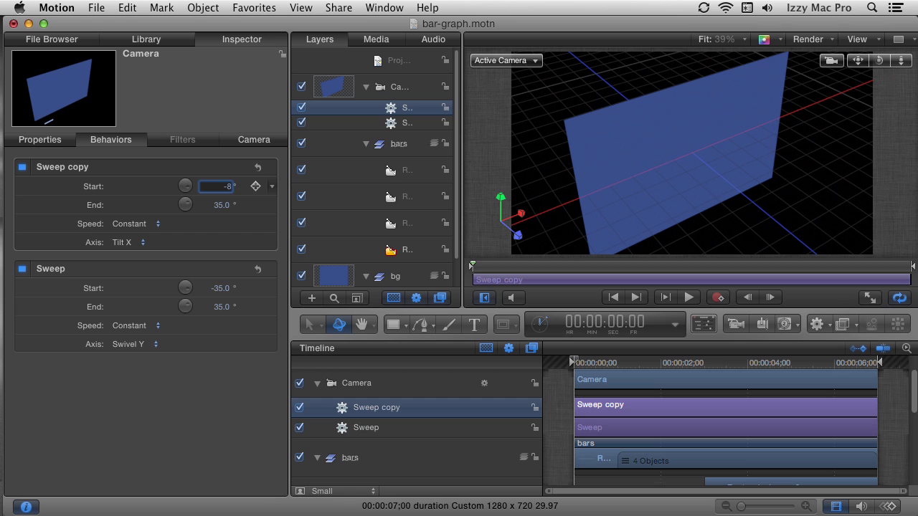
pyautogui.press('Return')
pyautogui.click(220, 205)
pyautogui.write('8')
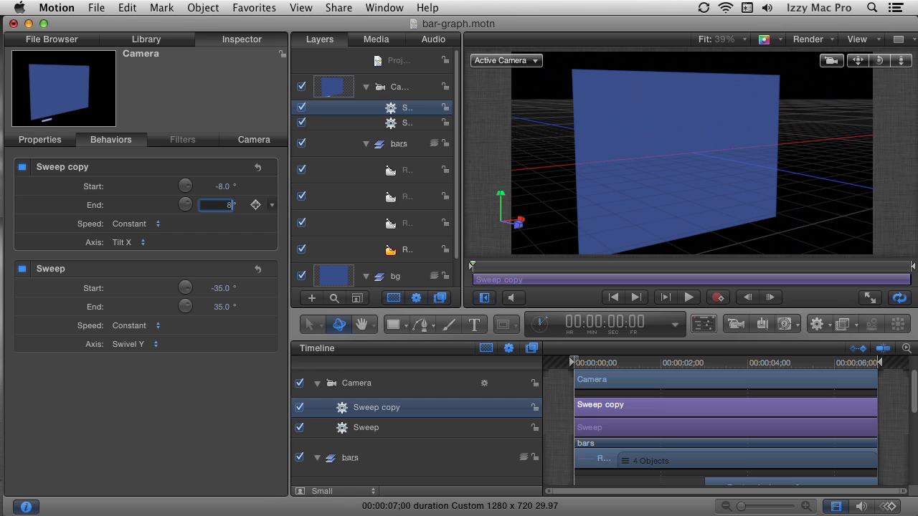
pyautogui.press('Return')
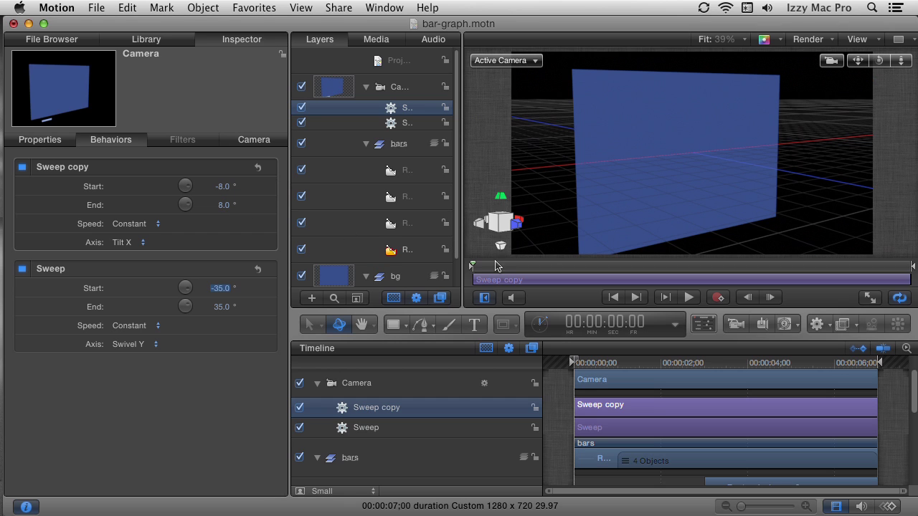
# Play back the animation from the start to check the combined swivel and tilt of the camera
pyautogui.click(468, 272)
pyautogui.press('space')
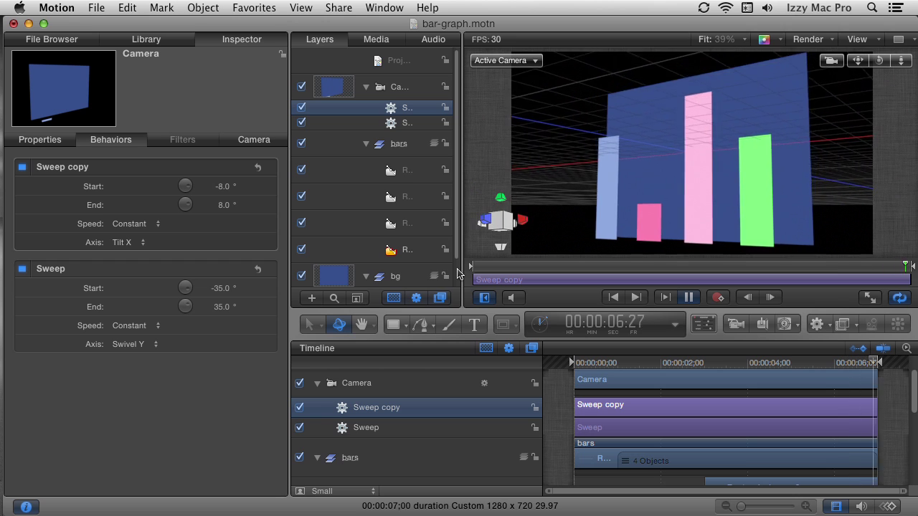
pyautogui.press('space')
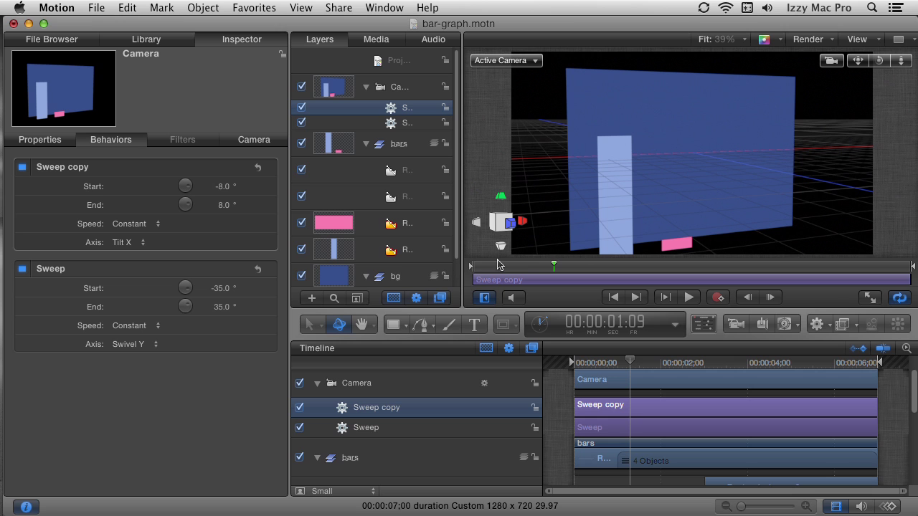
# With the playhead around 00:00:04:16, add a new light and move it forward in front of the bars and slightly left
pyautogui.moveTo(553, 266); pyautogui.dragTo(756, 267)
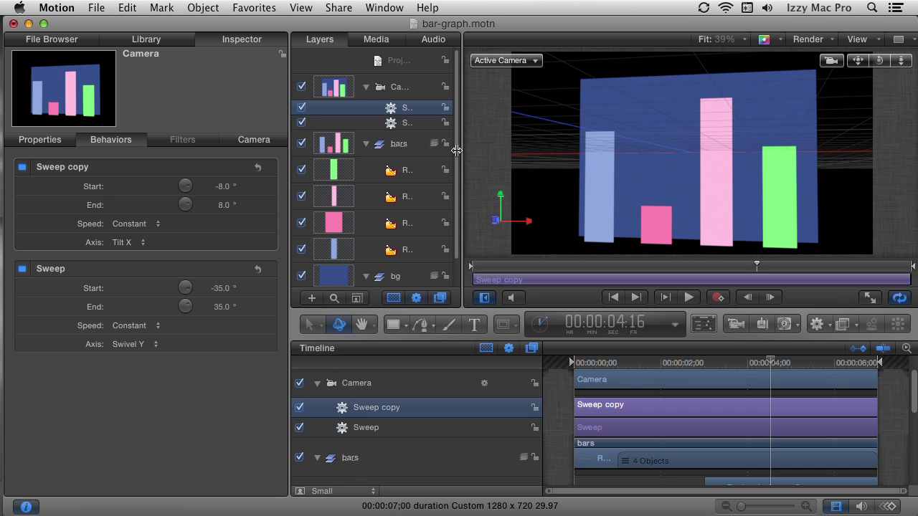
pyautogui.click(204, 7)
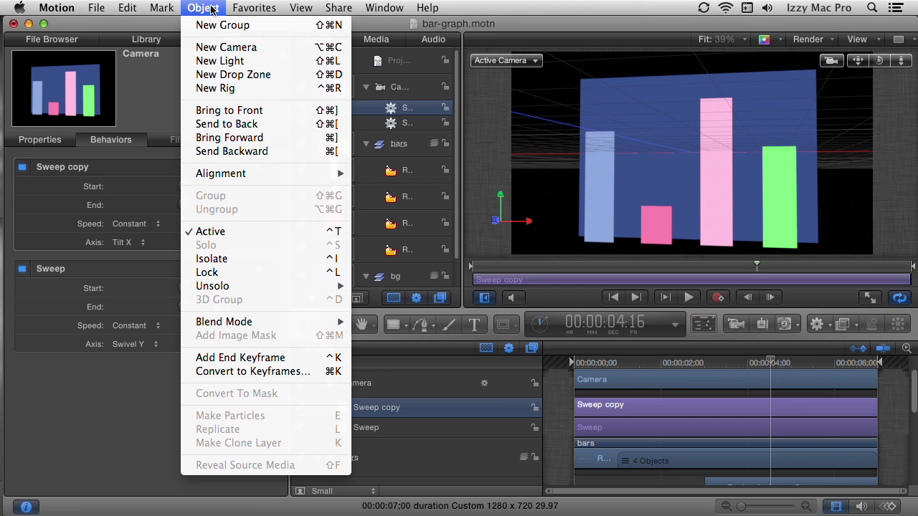
pyautogui.click(221, 61)
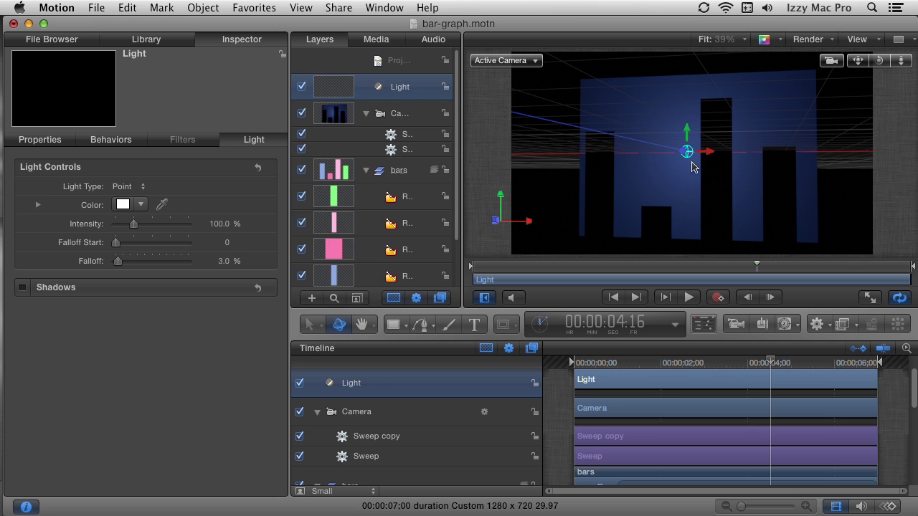
pyautogui.moveTo(686, 152); pyautogui.dragTo(667, 167)
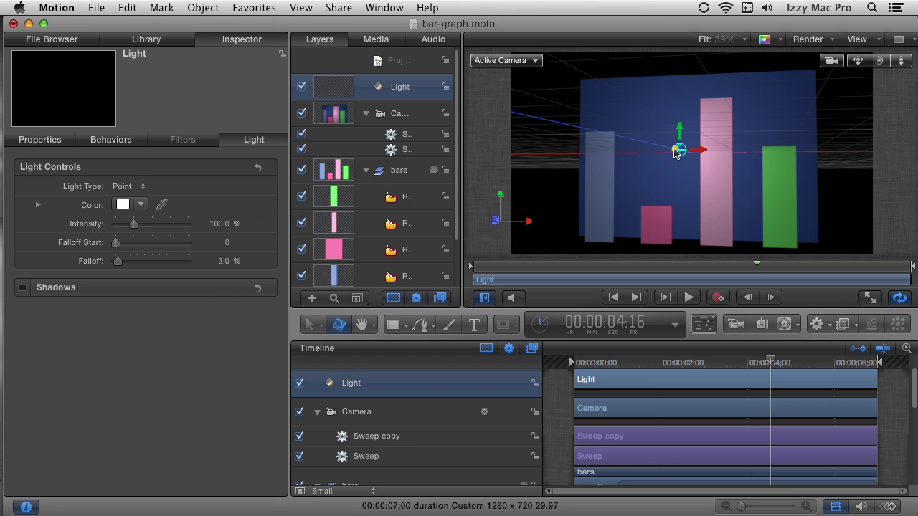
pyautogui.moveTo(676, 153)
pyautogui.mouseDown()
pyautogui.moveTo(668, 149)
pyautogui.moveTo(691, 150)
pyautogui.moveTo(663, 149)
pyautogui.mouseUp()
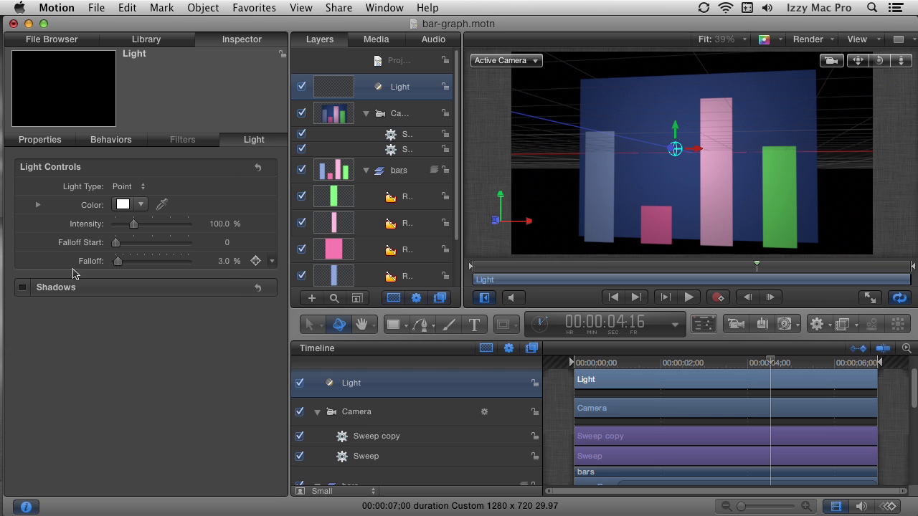
# Enable shadows for the light and set their softness to 206.7 and opacity to 77.58%
pyautogui.click(22, 288)
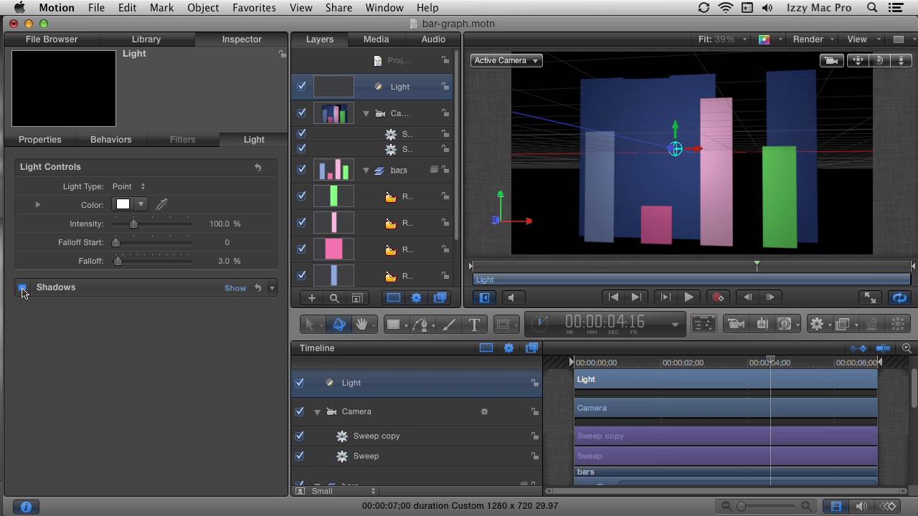
pyautogui.click(235, 288)
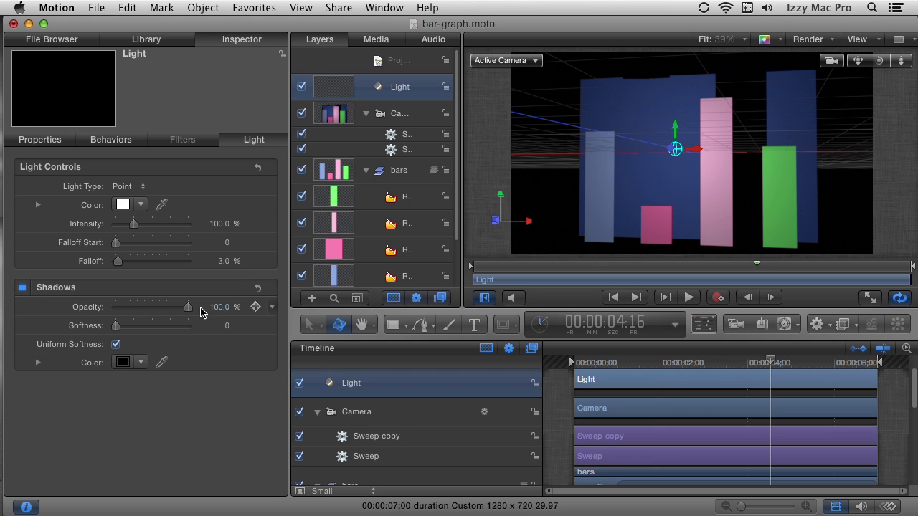
pyautogui.moveTo(115, 325); pyautogui.dragTo(225, 328)
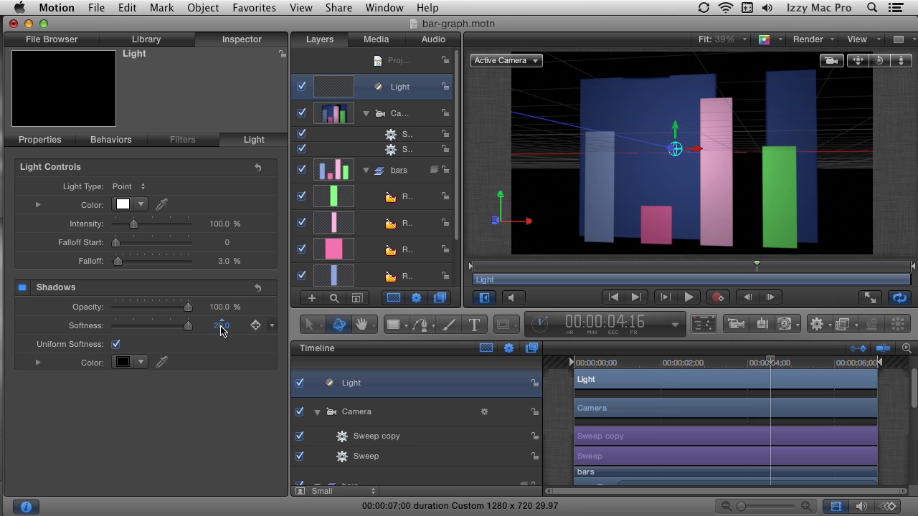
pyautogui.moveTo(222, 325); pyautogui.dragTo(261, 326)
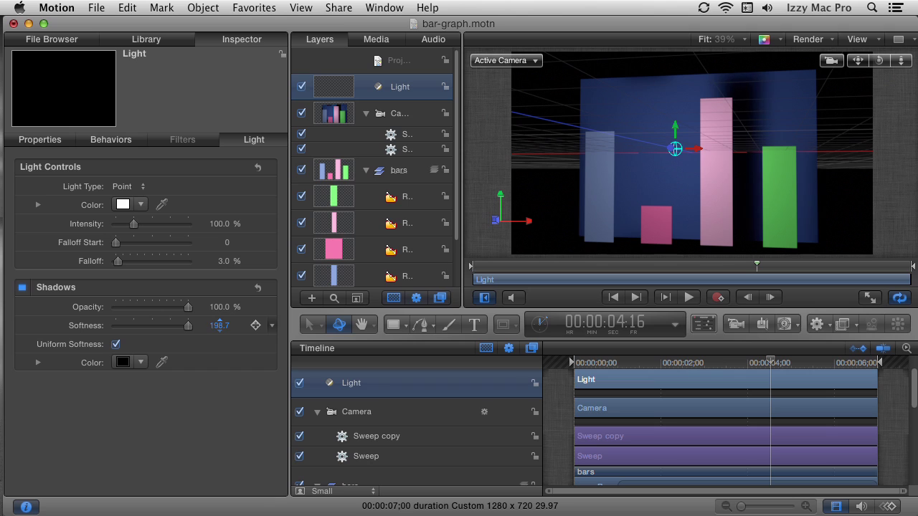
pyautogui.moveTo(219, 325); pyautogui.dragTo(171, 307)
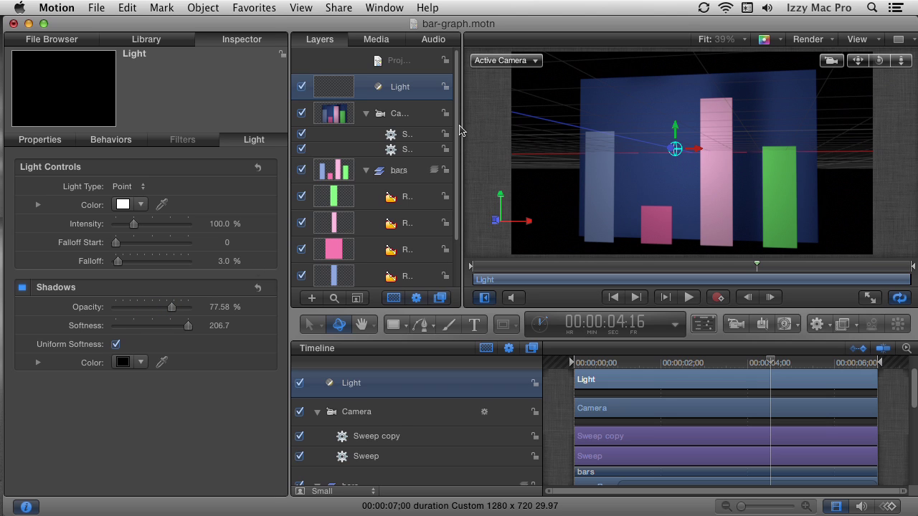
# Move the light up above the bars, and play back the animation from the start to check the lighting and shadows
pyautogui.moveTo(675, 130)
pyautogui.mouseDown()
pyautogui.moveTo(676, 72)
pyautogui.moveTo(712, 89)
pyautogui.moveTo(625, 85)
pyautogui.mouseUp()
pyautogui.moveTo(631, 266); pyautogui.dragTo(453, 273)
pyautogui.press('space')
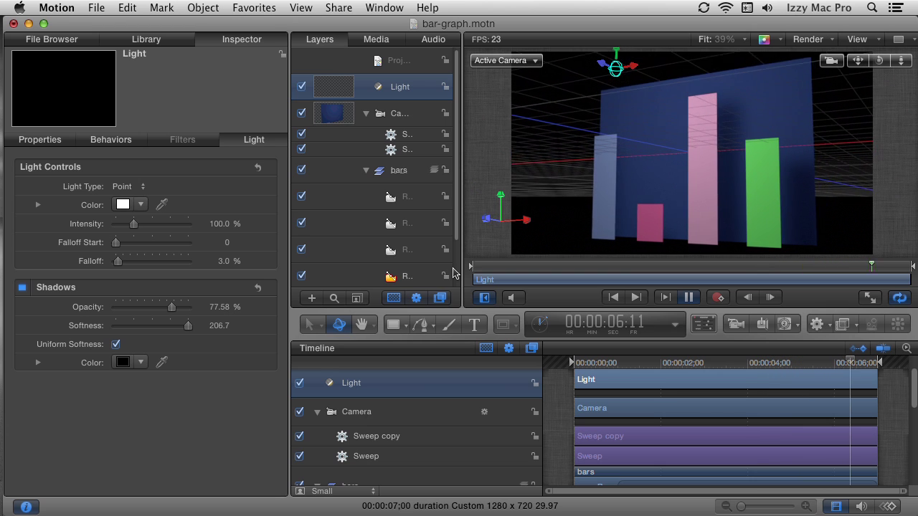
pyautogui.press('space')
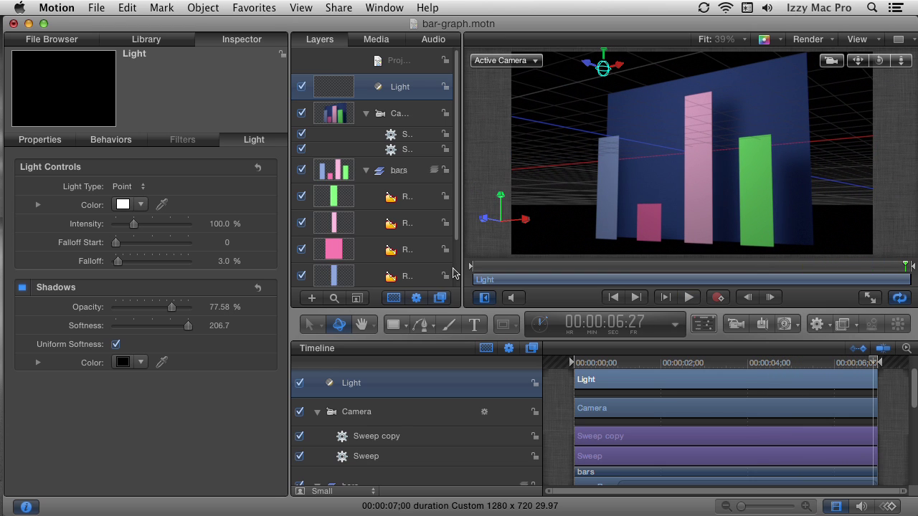